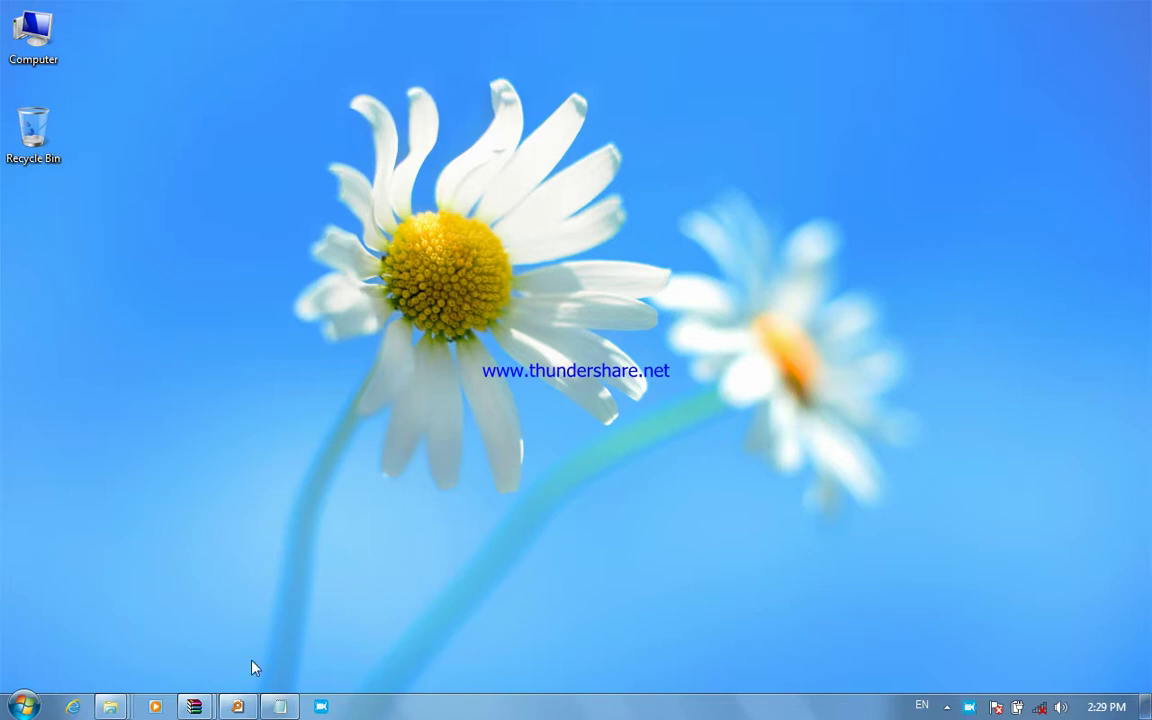
# Open the Adobe Photoshop CS6 ME Lite folder inside the computer softwer folder on drive F
pyautogui.moveTo(190, 708)
pyautogui.moveTo(115, 660)
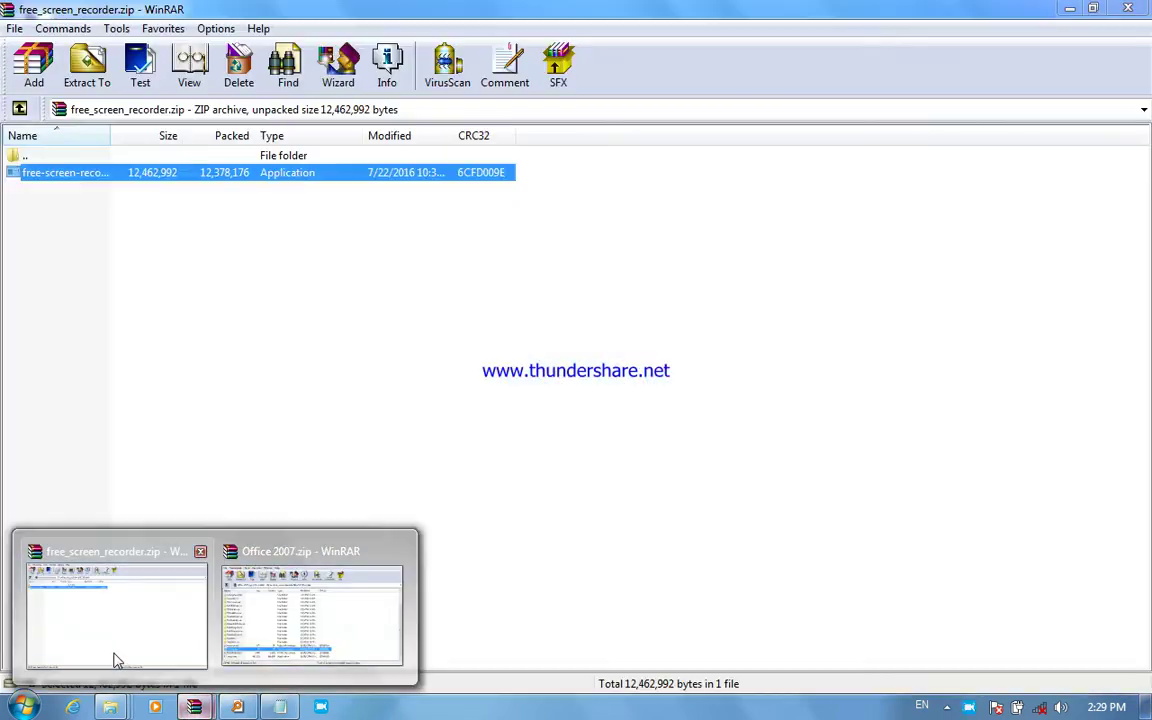
pyautogui.click(114, 658)
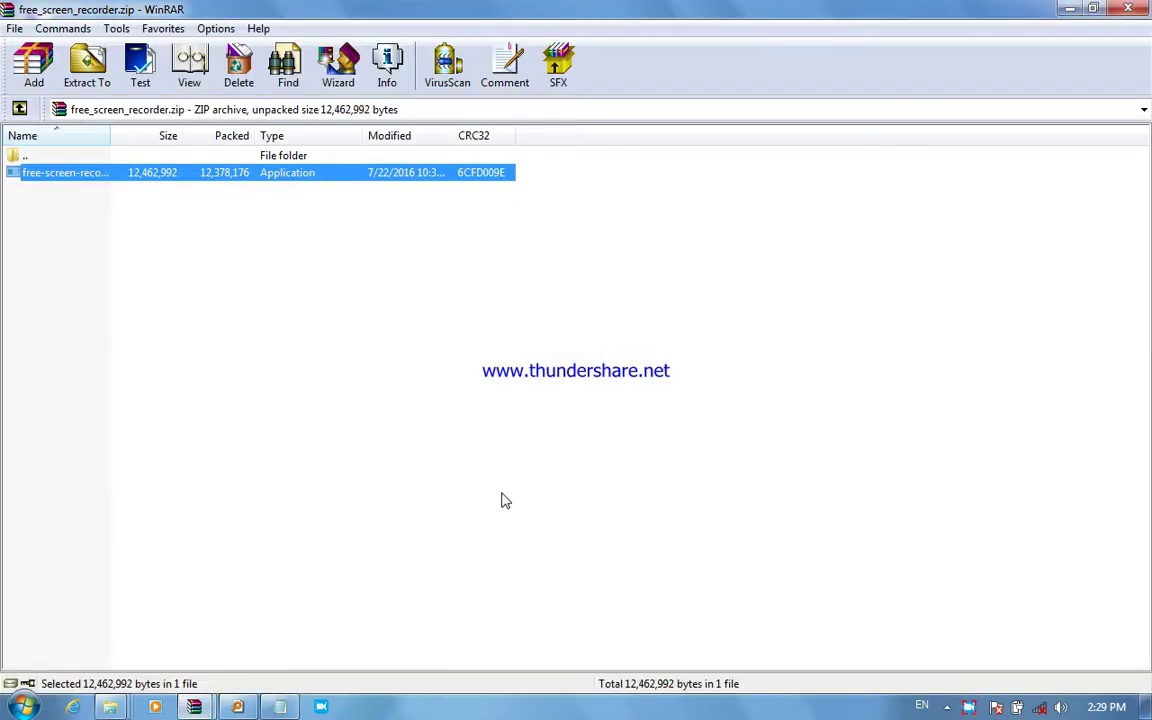
pyautogui.click(110, 707)
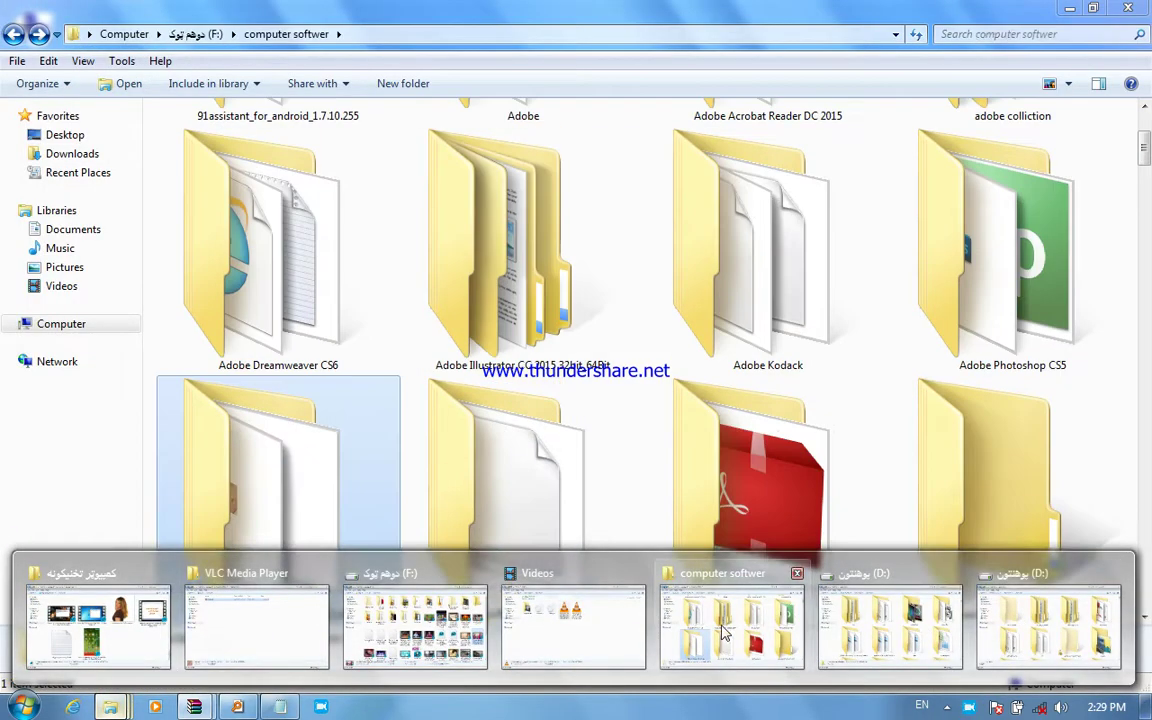
pyautogui.click(724, 632)
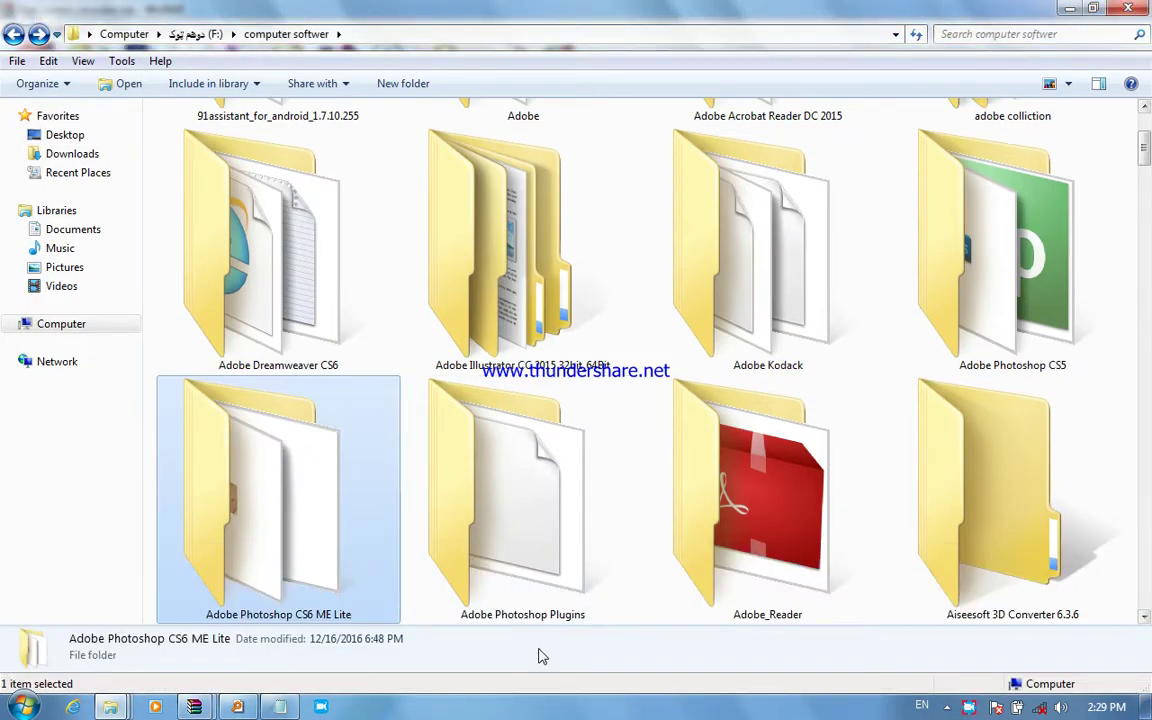
pyautogui.doubleClick(290, 539)
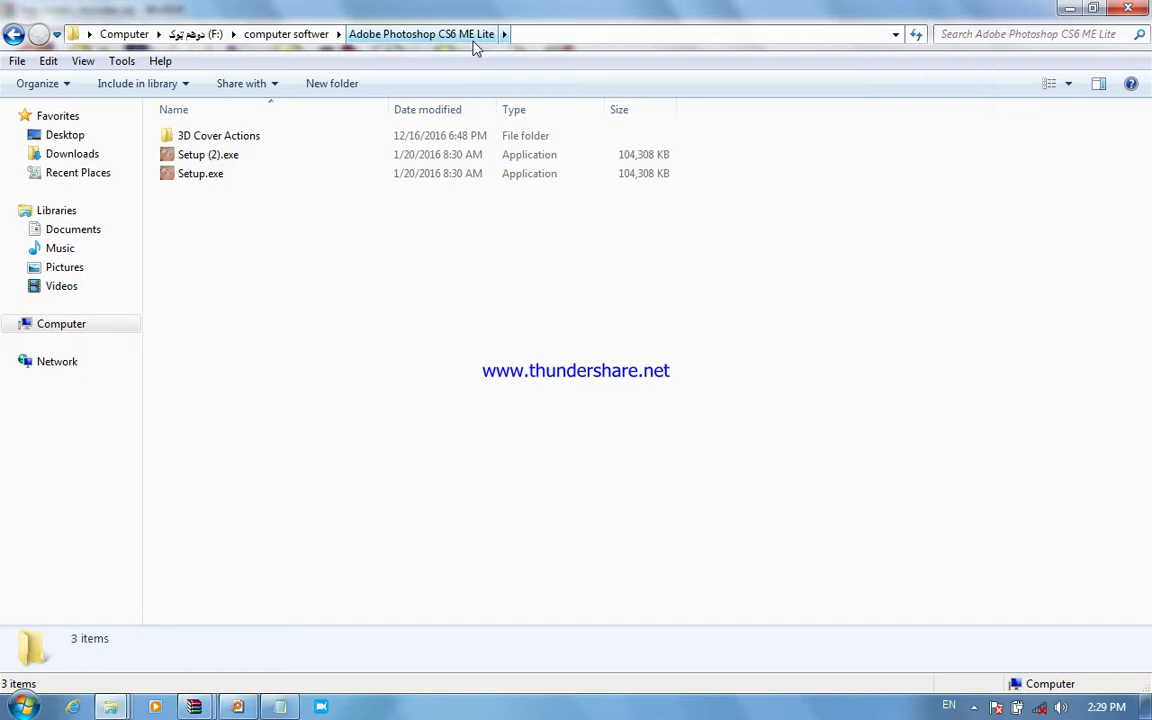
# Run Setup.exe and start installing Adobe Photoshop CS6 ME Lite + Actions with the default Start Menu folder and options
pyautogui.click(199, 182)
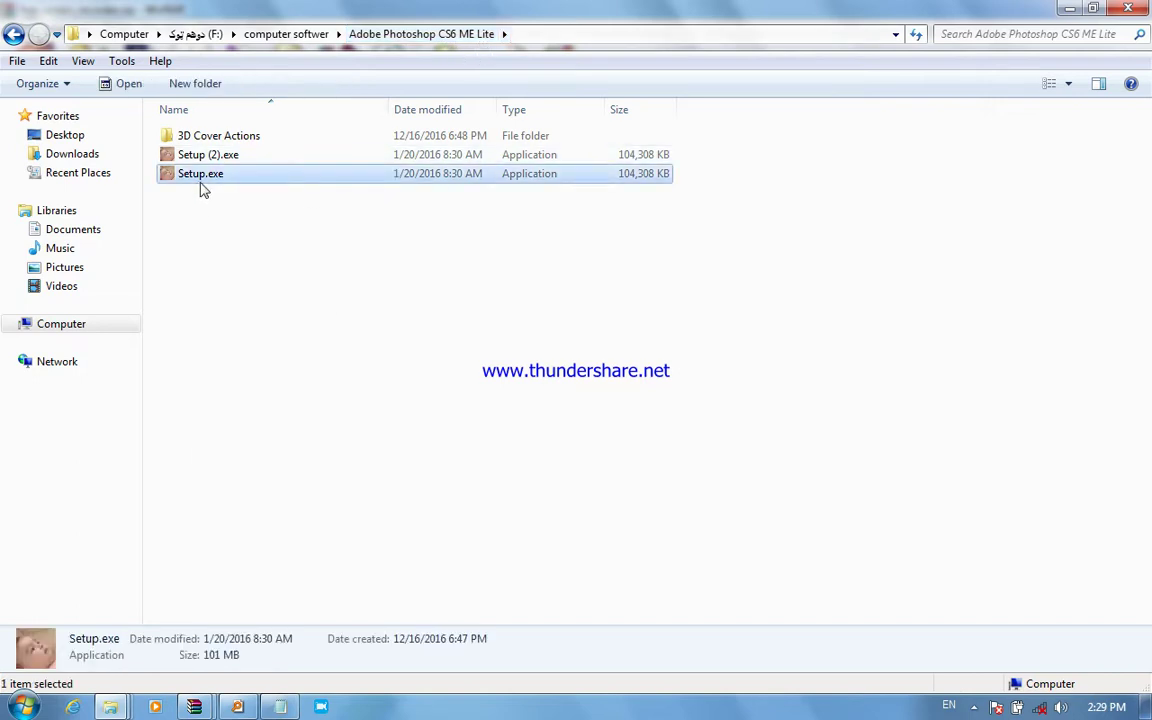
pyautogui.rightClick(200, 186)
pyautogui.click(242, 211)
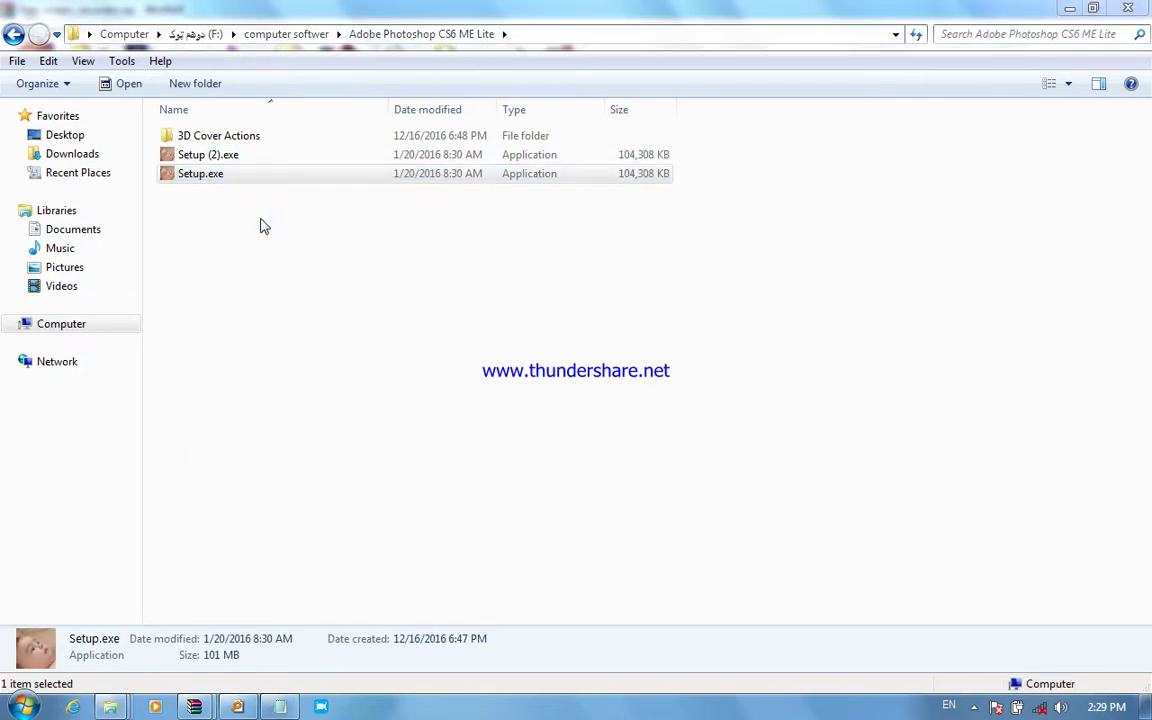
pyautogui.press('Return')
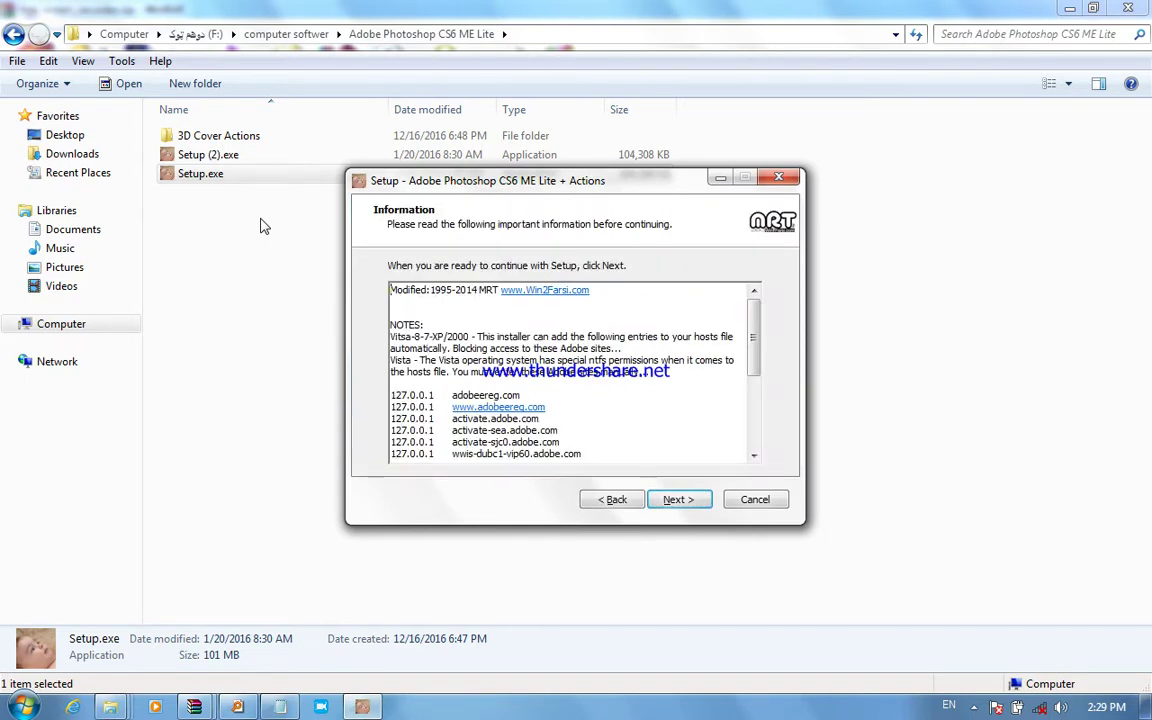
pyautogui.press('Return')
pyautogui.press('Return')
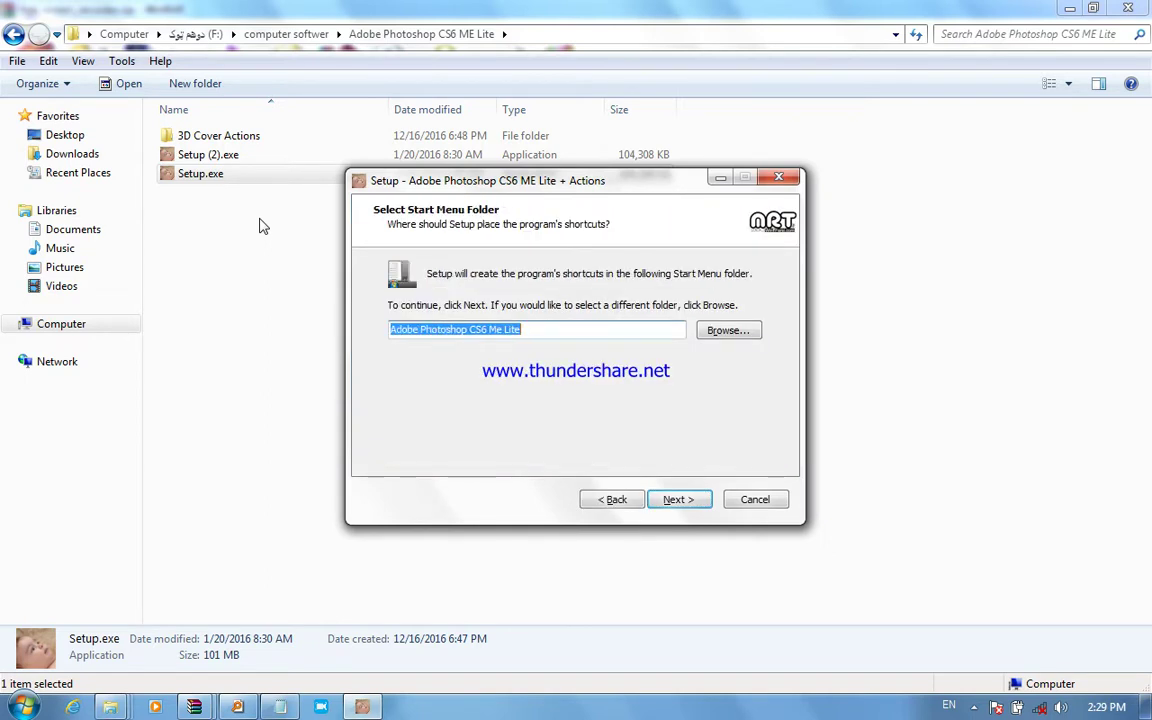
pyautogui.press('Return')
pyautogui.press('Return')
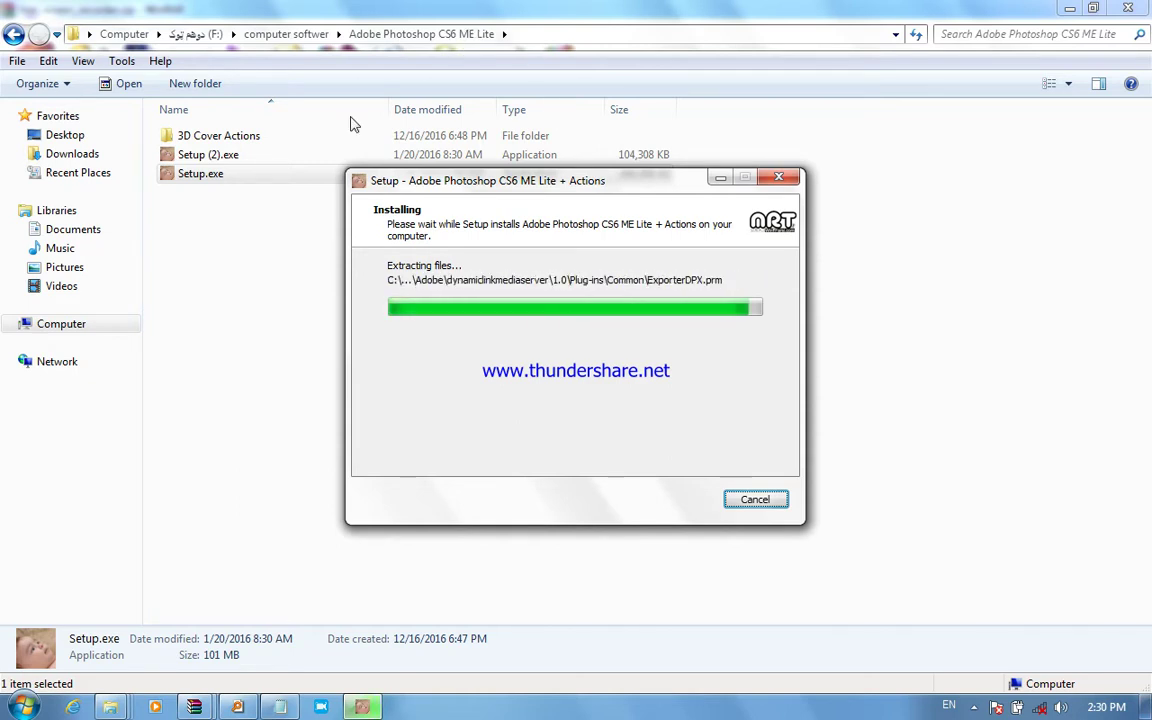
# Open the 3D Cover Actions folder and try to open Crack Brushes.abr
pyautogui.doubleClick(241, 141)
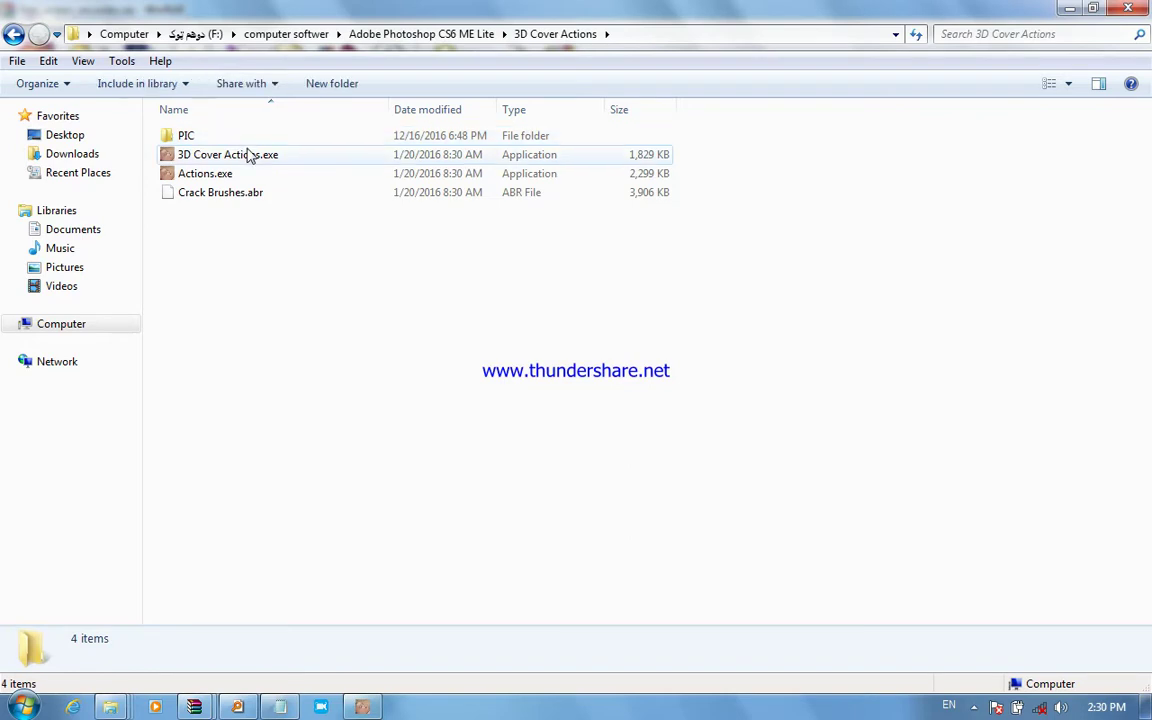
pyautogui.click(262, 200)
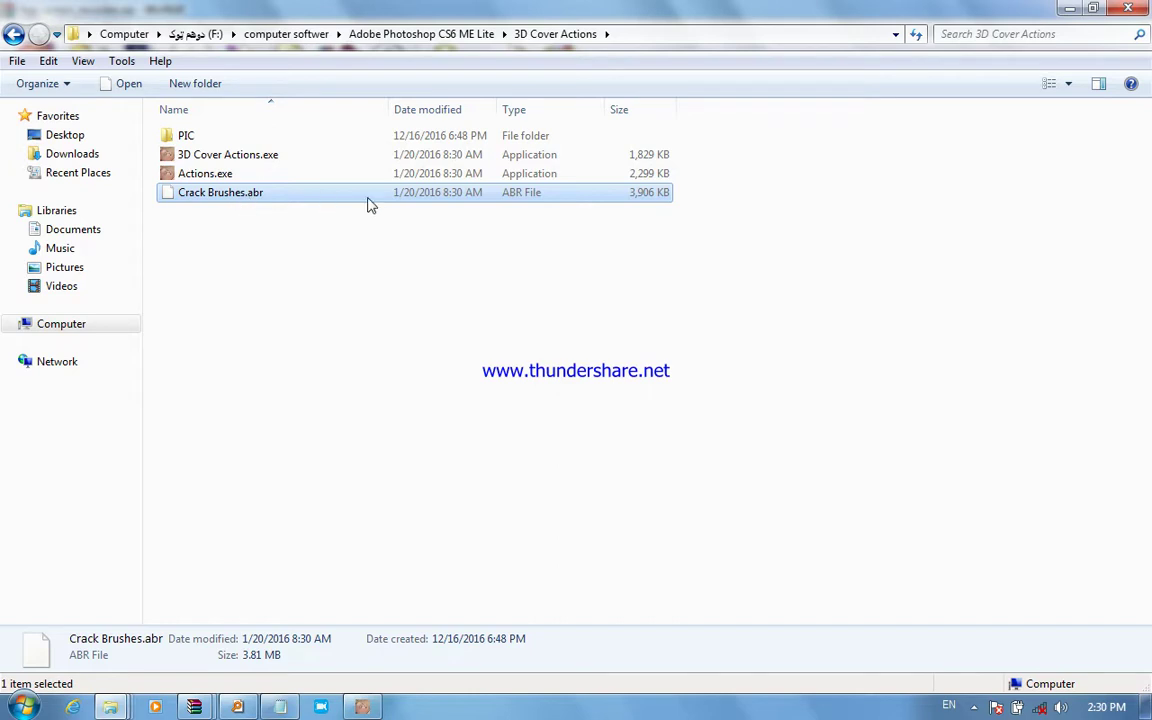
pyautogui.doubleClick(238, 200)
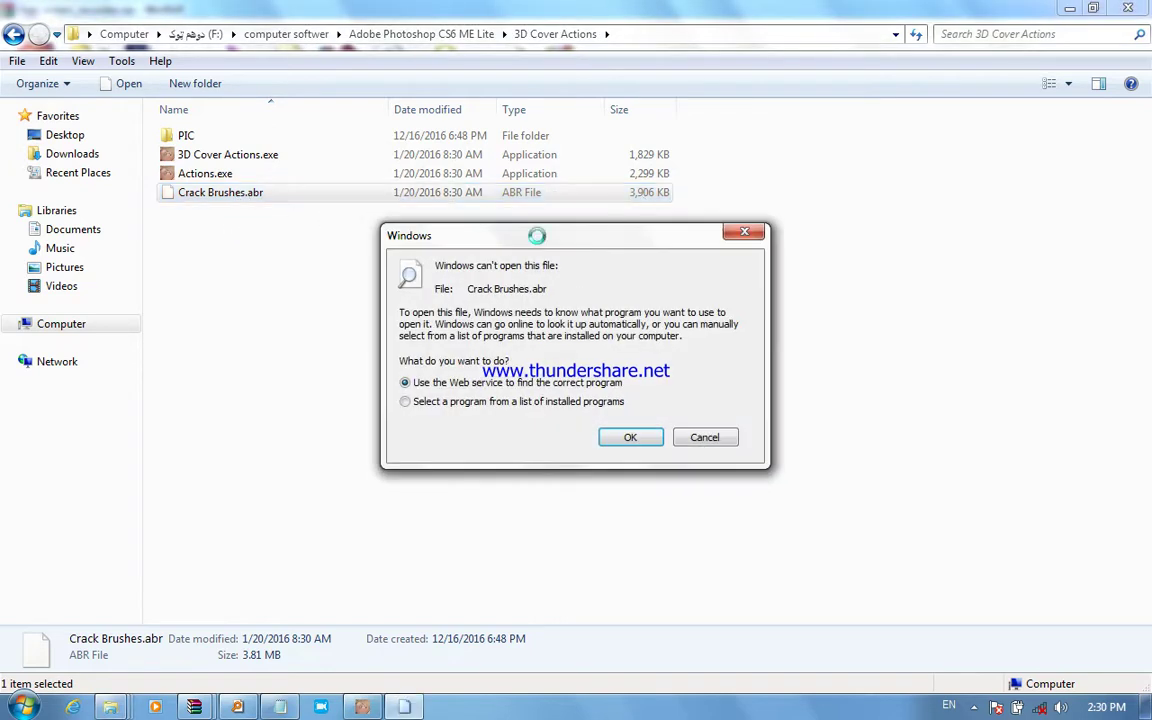
pyautogui.click(758, 234)
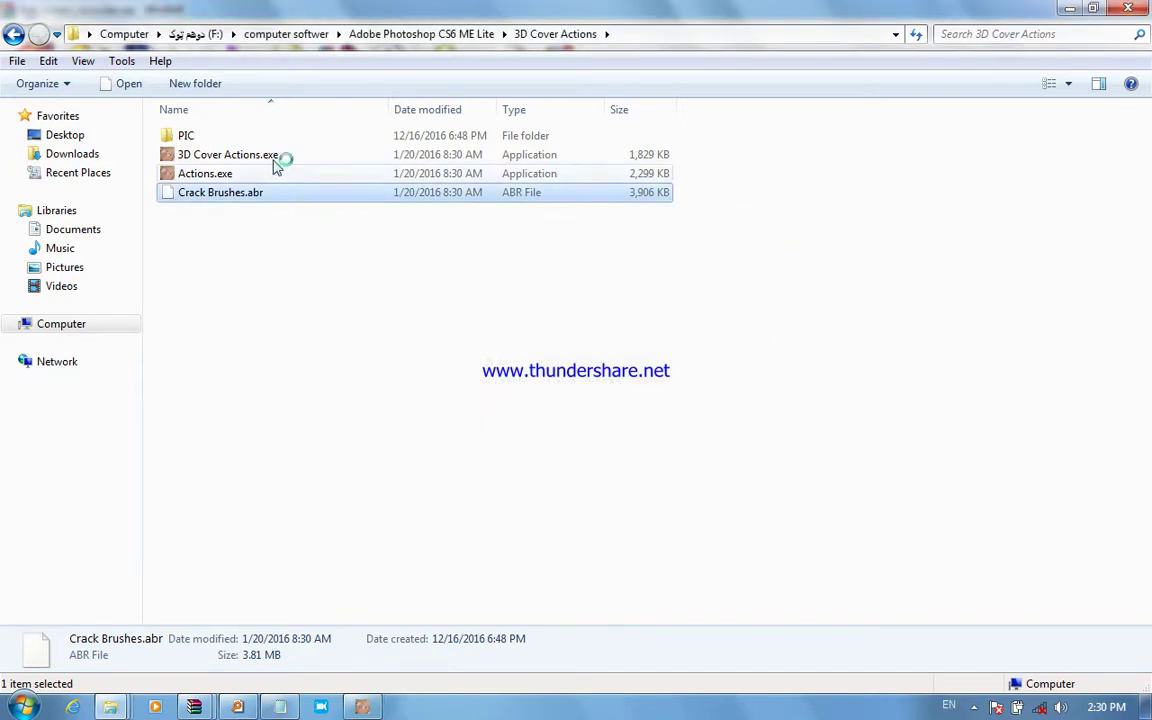
# Look through the cover mockup images in the PIC folder and return to the 3D Cover Actions folder
pyautogui.doubleClick(258, 143)
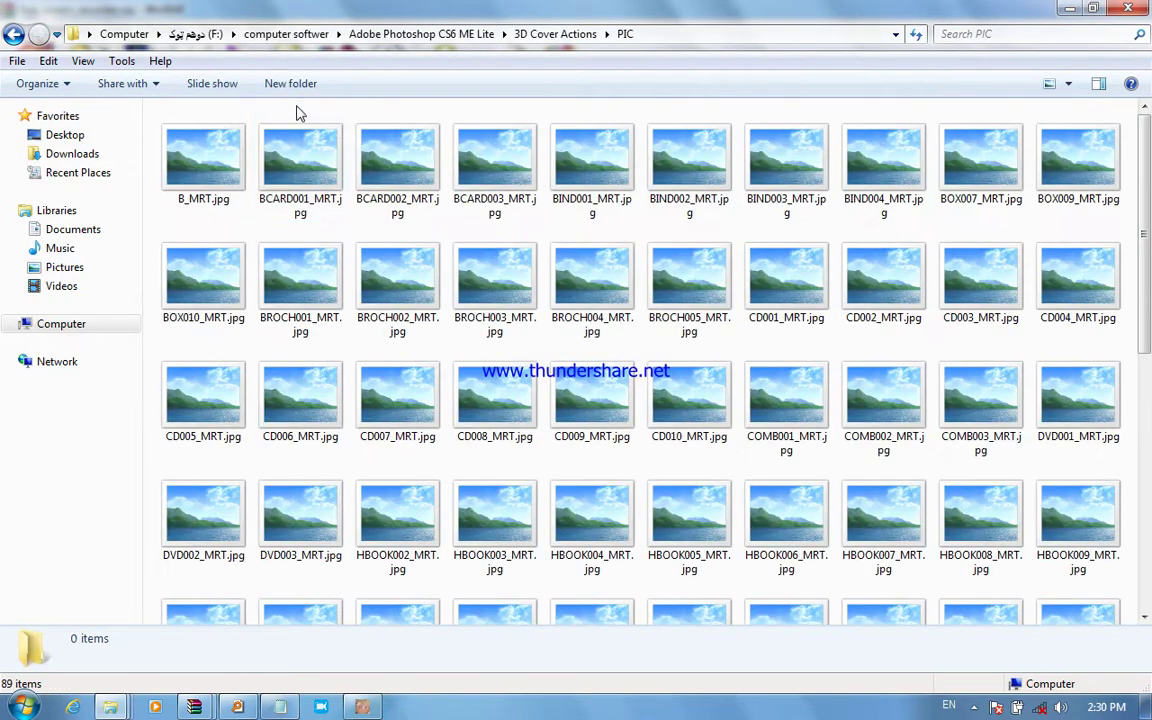
pyautogui.scroll(-3, 1149, 450)
pyautogui.moveTo(1149, 452); pyautogui.dragTo(1076, 112)
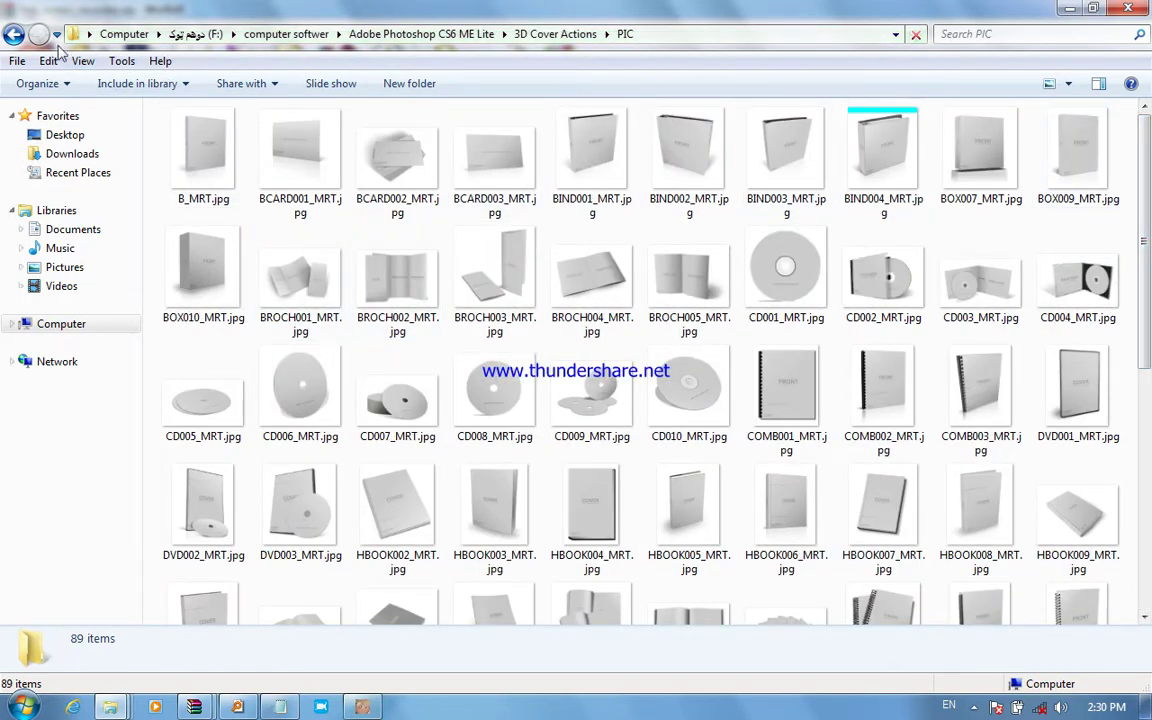
pyautogui.click(12, 36)
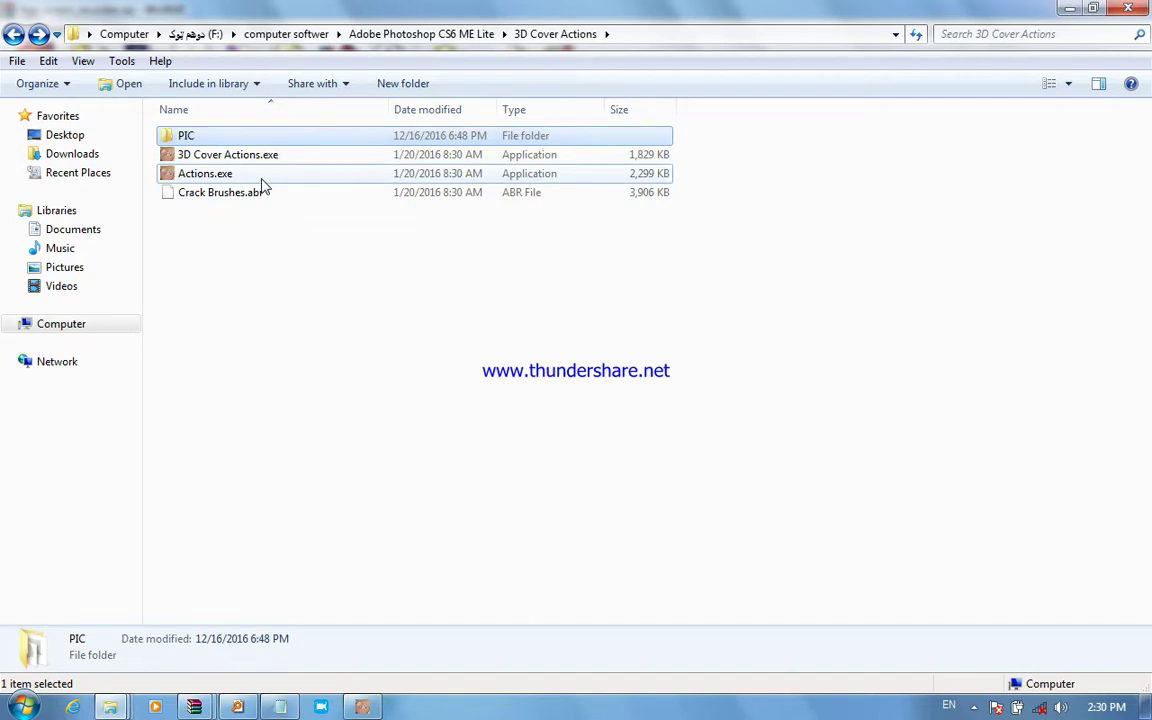
# Run Actions.exe and install the actions into the default folder C:\Program Files\Adobe\Adobe Photoshop CS5.1\Presets\Actions
pyautogui.doubleClick(242, 173)
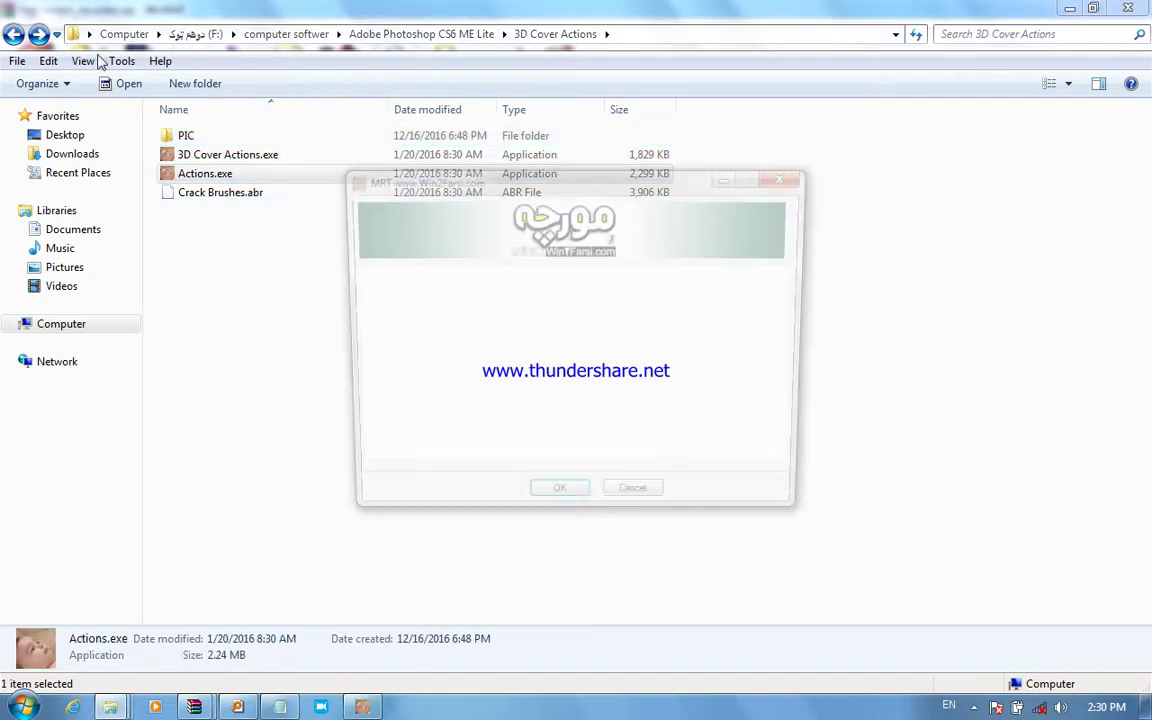
pyautogui.click(558, 506)
pyautogui.click(552, 512)
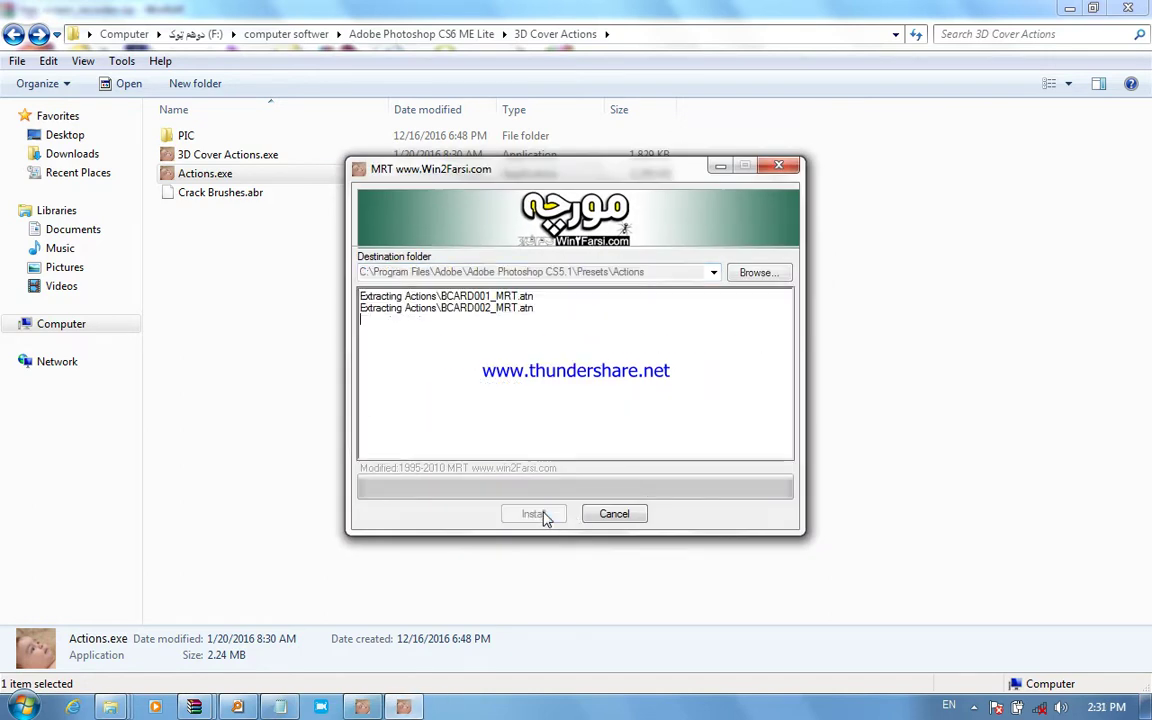
# Go back to the Adobe Photoshop CS6 ME Lite folder, then clear the other windows so only the Photoshop setup stays on the desktop
pyautogui.click(15, 35)
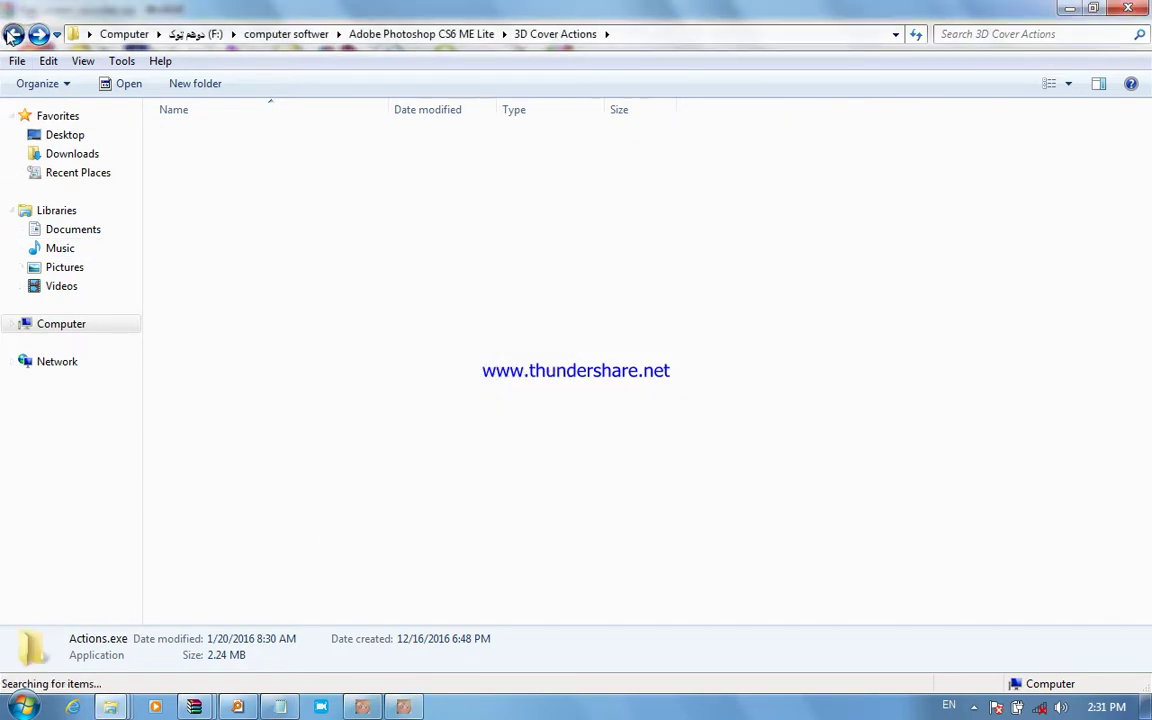
pyautogui.click(366, 707)
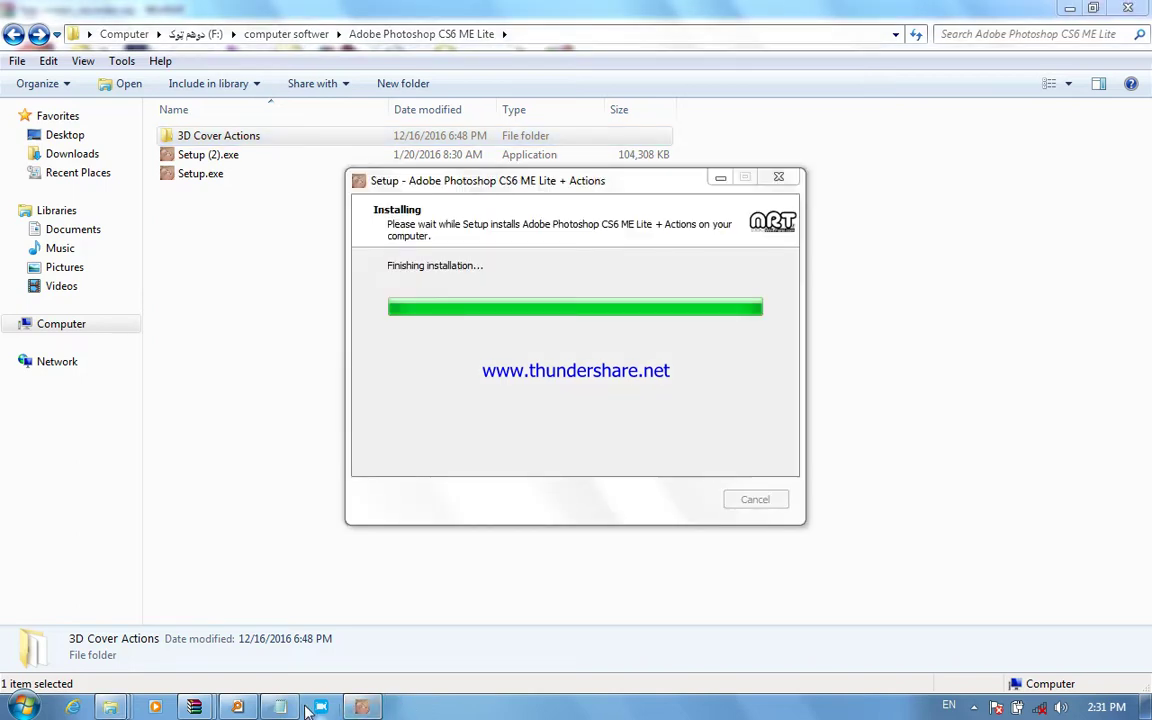
pyautogui.click(1115, 8)
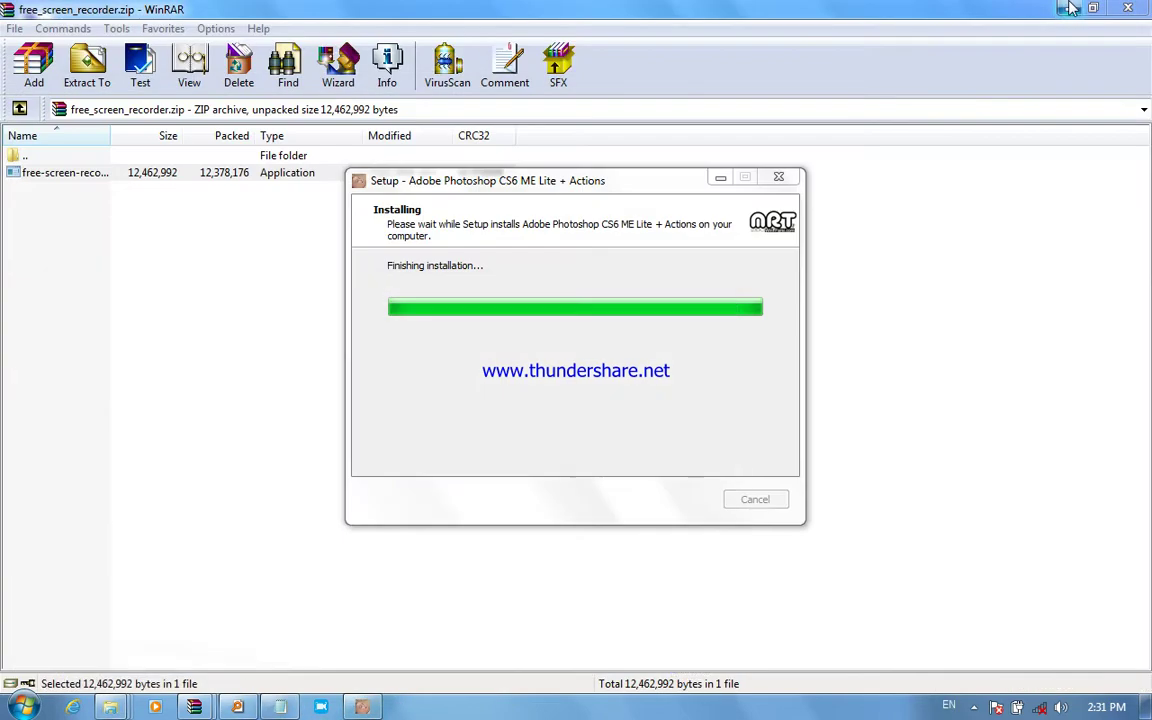
pyautogui.click(1068, 10)
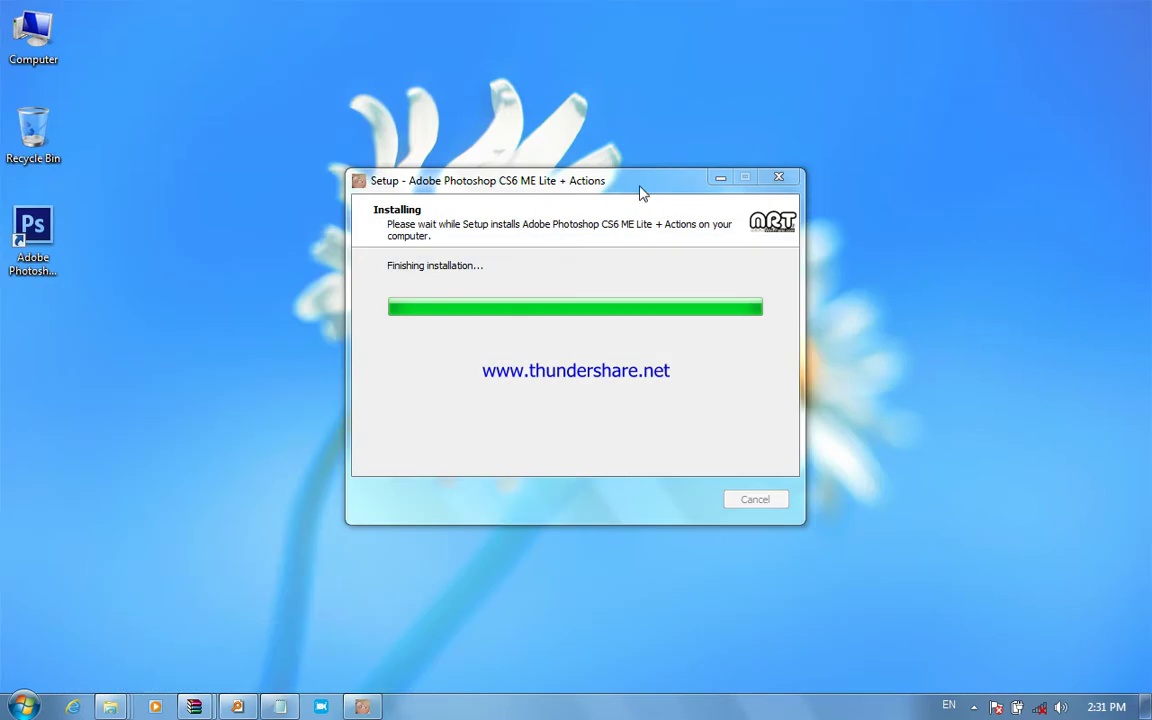
pyautogui.rightClick(1036, 310)
pyautogui.click(1021, 300)
pyautogui.rightClick(1026, 247)
pyautogui.click(1031, 312)
pyautogui.rightClick(1008, 252)
pyautogui.click(1003, 307)
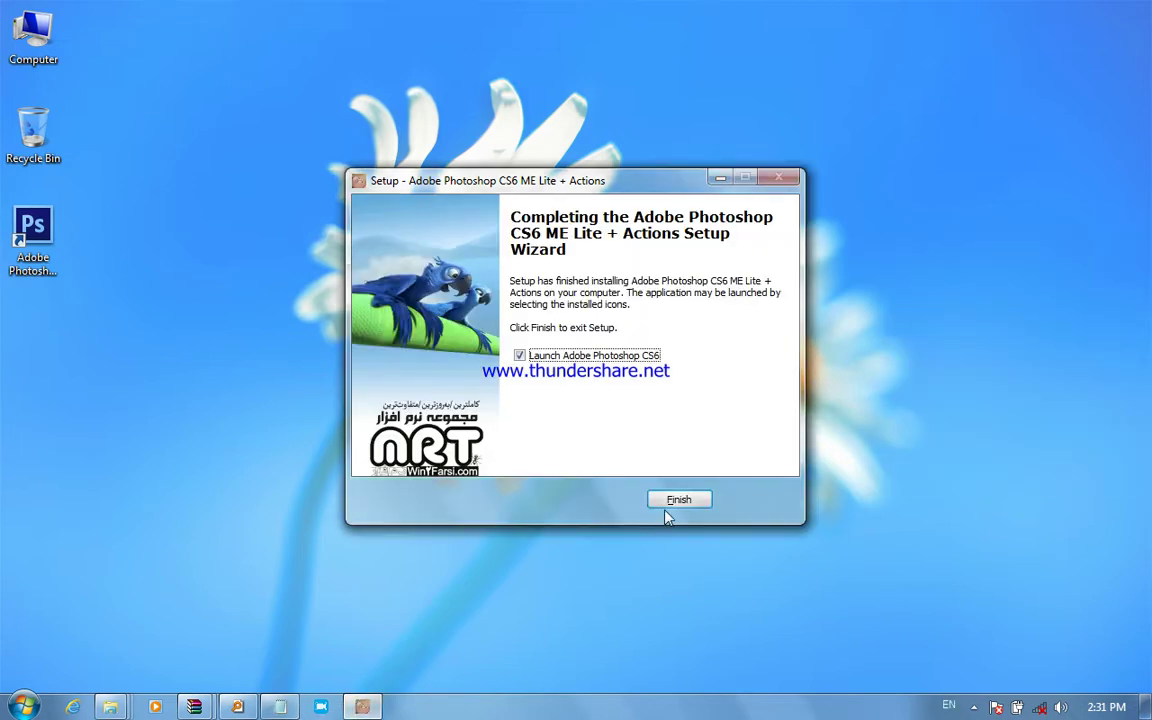
# Finish the setup wizard with Launch Adobe Photoshop CS6 enabled and refresh the desktop
pyautogui.click(677, 500)
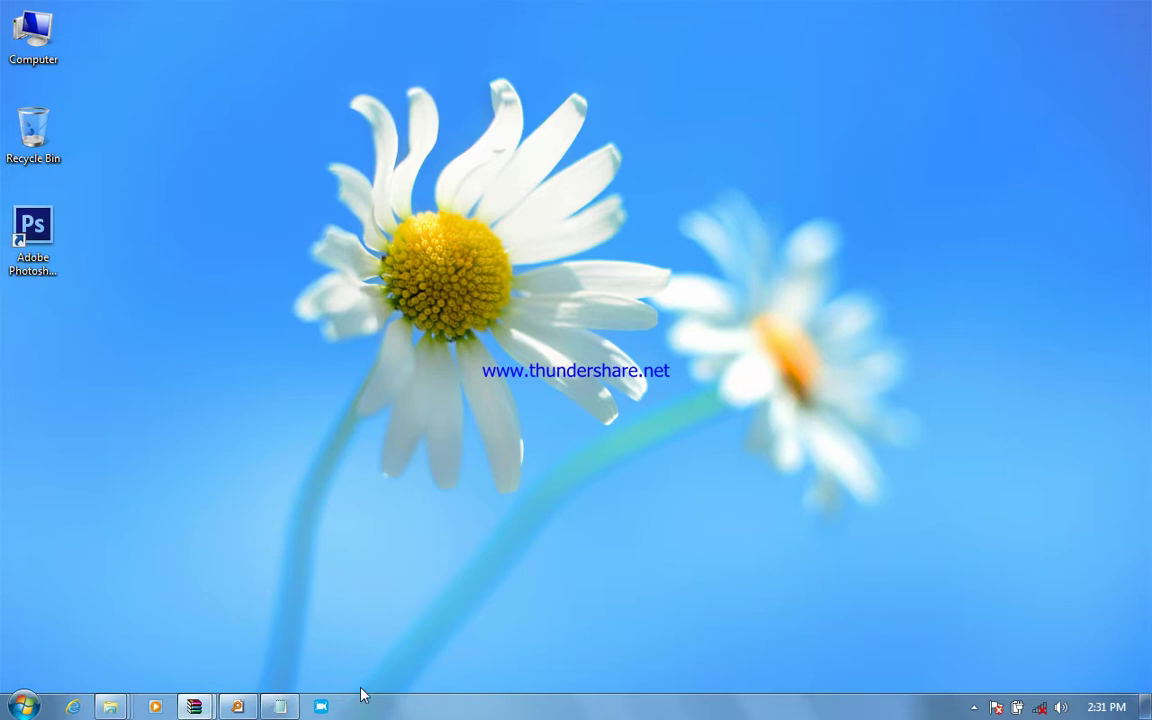
pyautogui.rightClick(455, 208)
pyautogui.click(560, 278)
pyautogui.rightClick(522, 206)
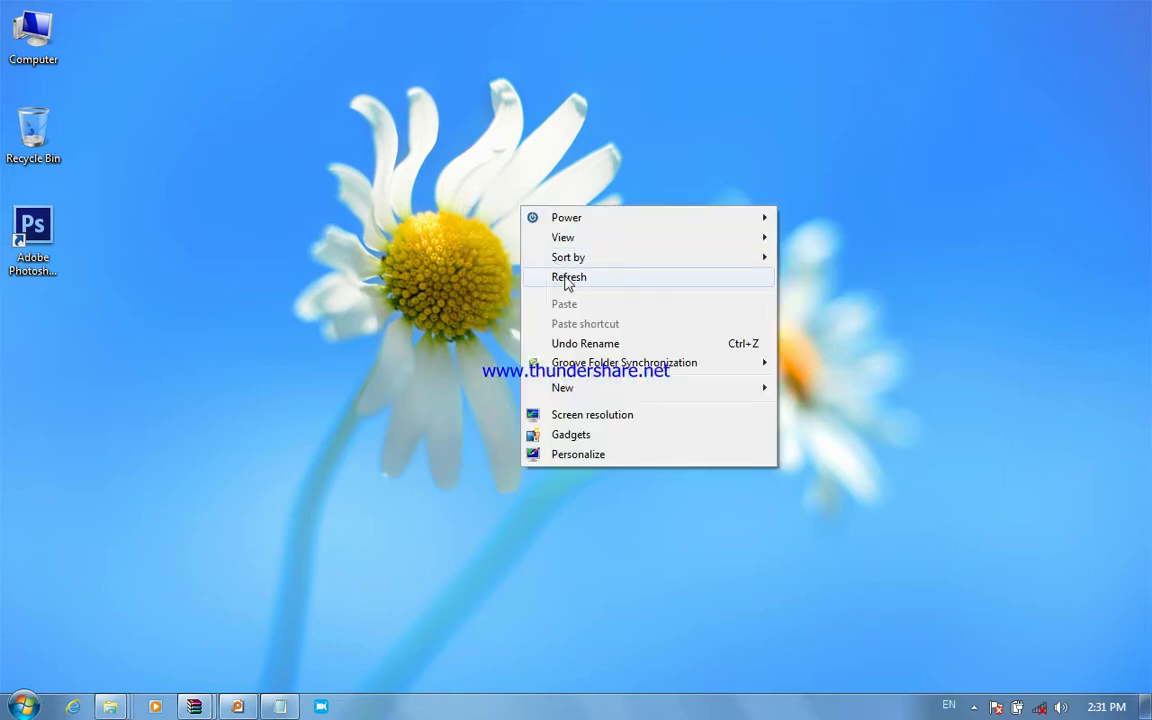
pyautogui.click(560, 276)
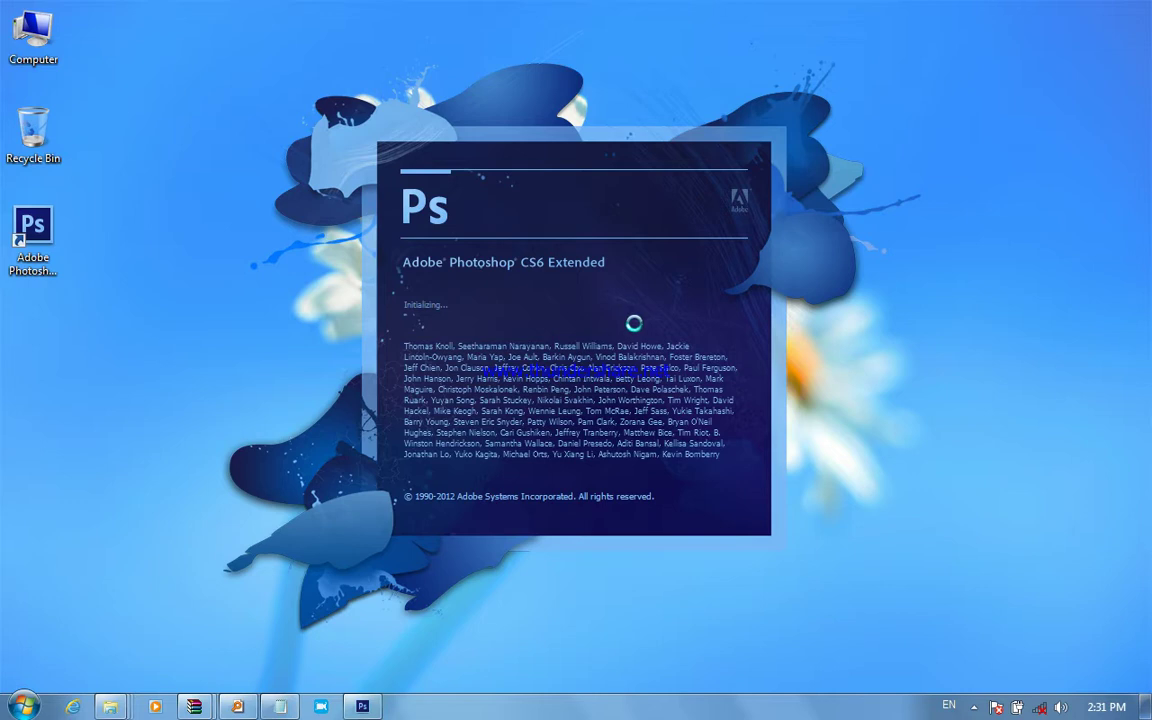
# Check for Adobe Photoshop CS6 among all installed programs and search the programs for "adobe pho"
pyautogui.click(24, 707)
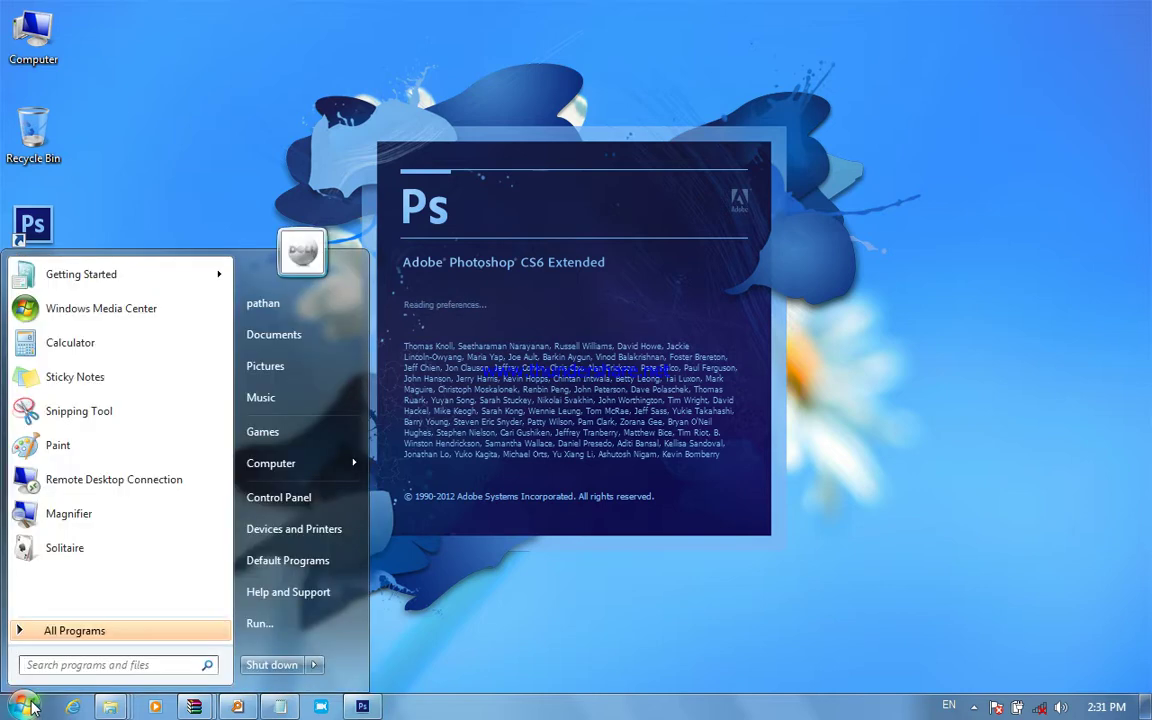
pyautogui.click(95, 631)
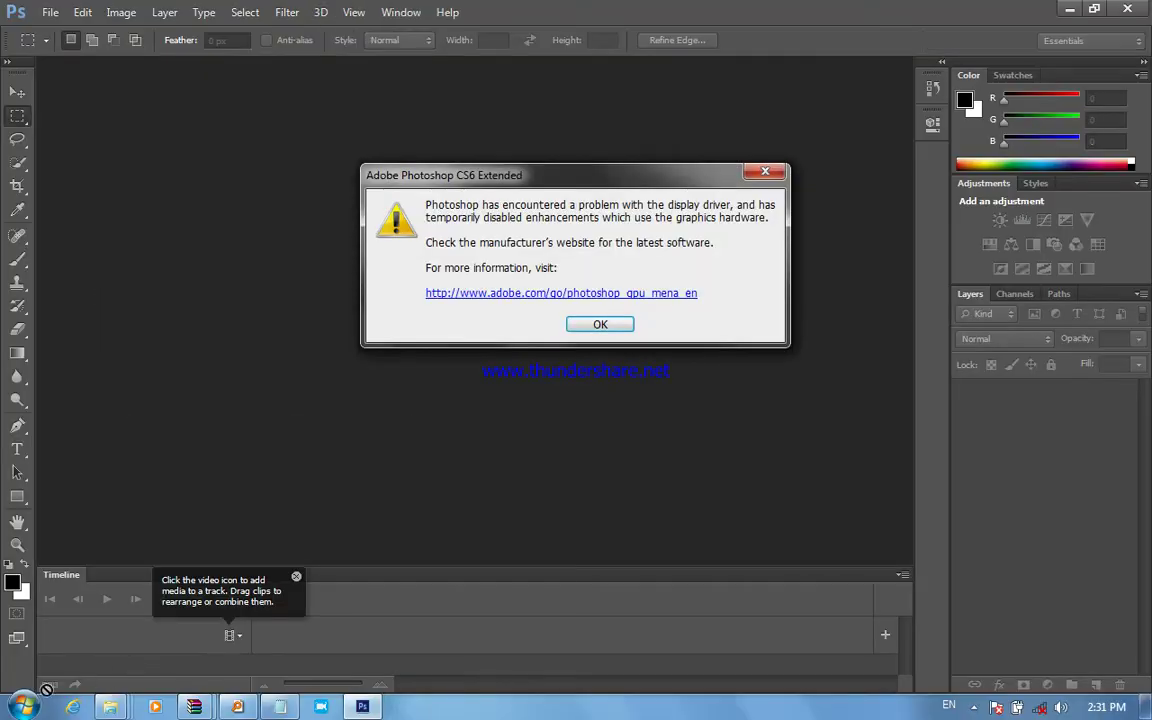
pyautogui.click(24, 707)
pyautogui.click(90, 631)
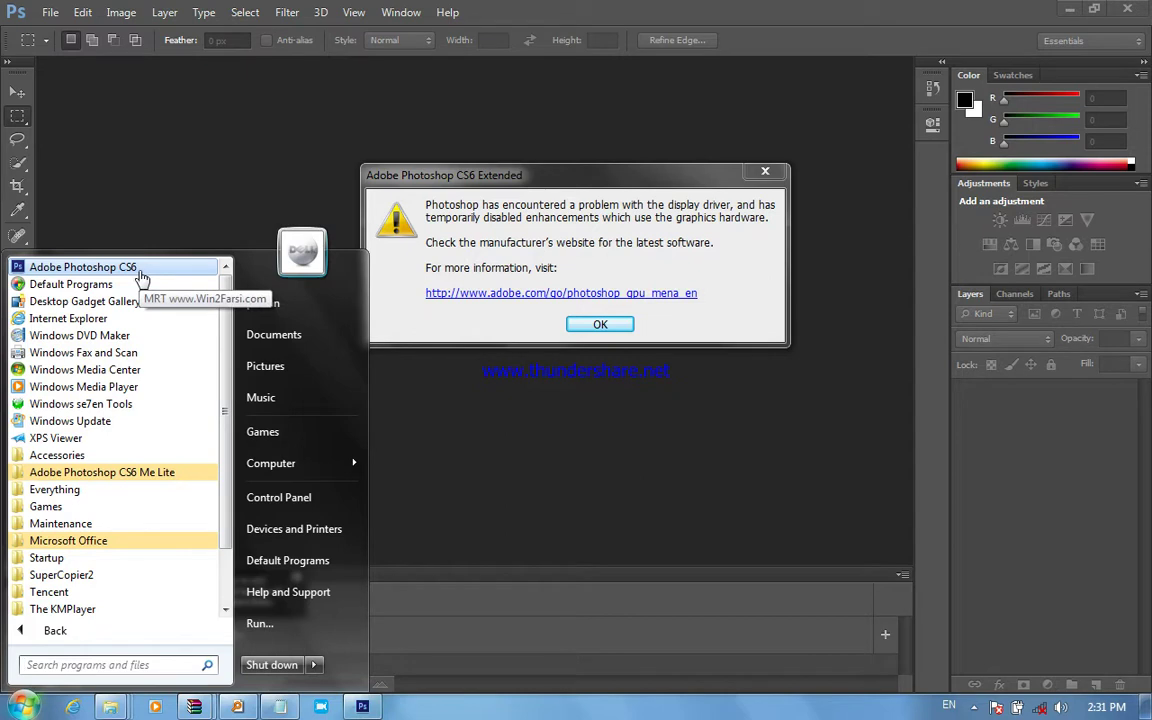
pyautogui.click(92, 666)
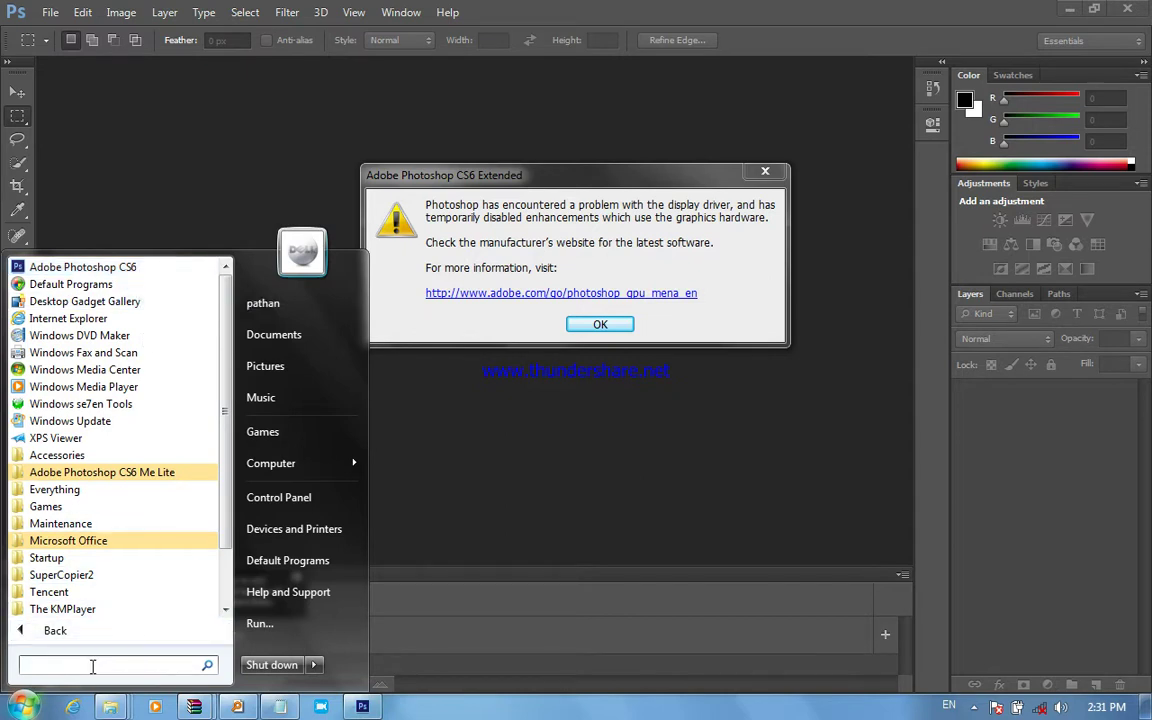
pyautogui.write('adobe pho')
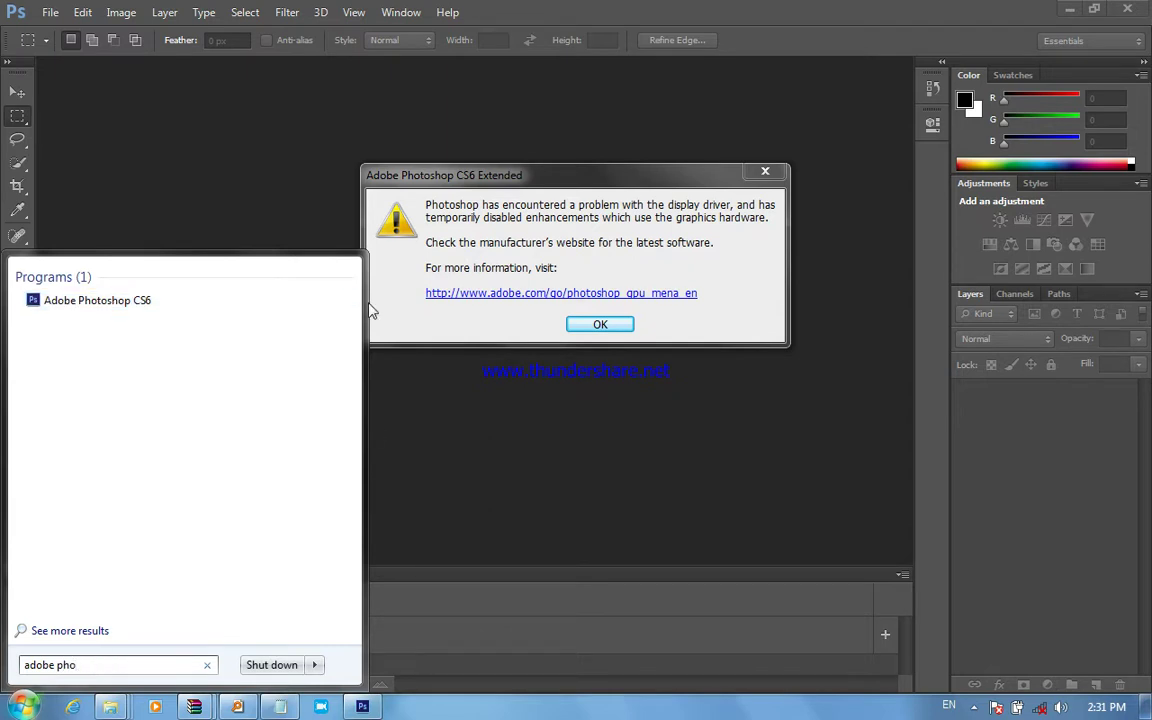
pyautogui.click(448, 440)
# Dismiss the display driver warning in Photoshop and create a new document with the Default Photoshop Size preset
pyautogui.click(601, 326)
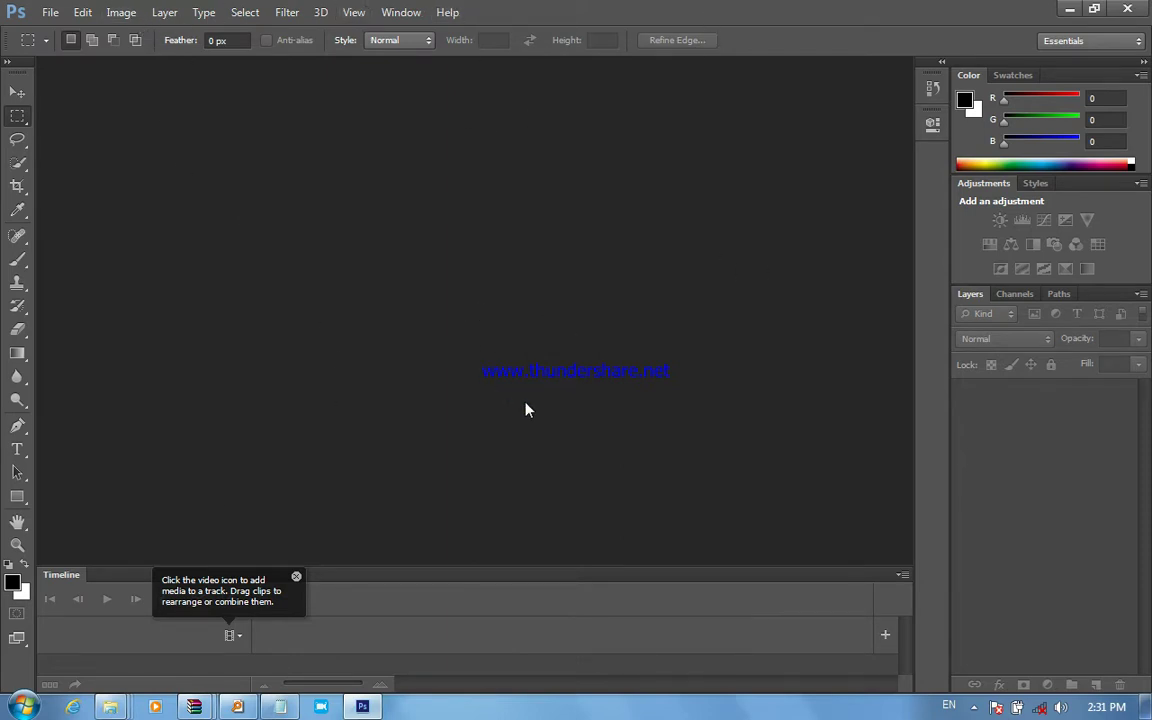
pyautogui.hotkey('ctrl', 'n')
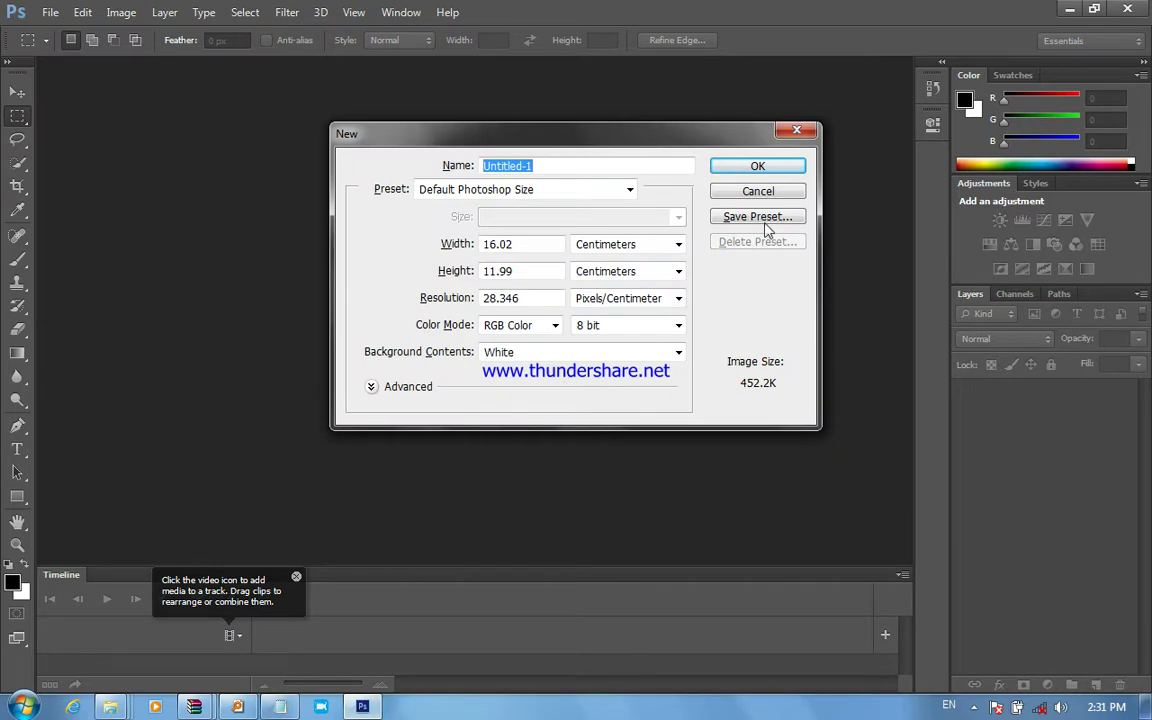
pyautogui.click(758, 167)
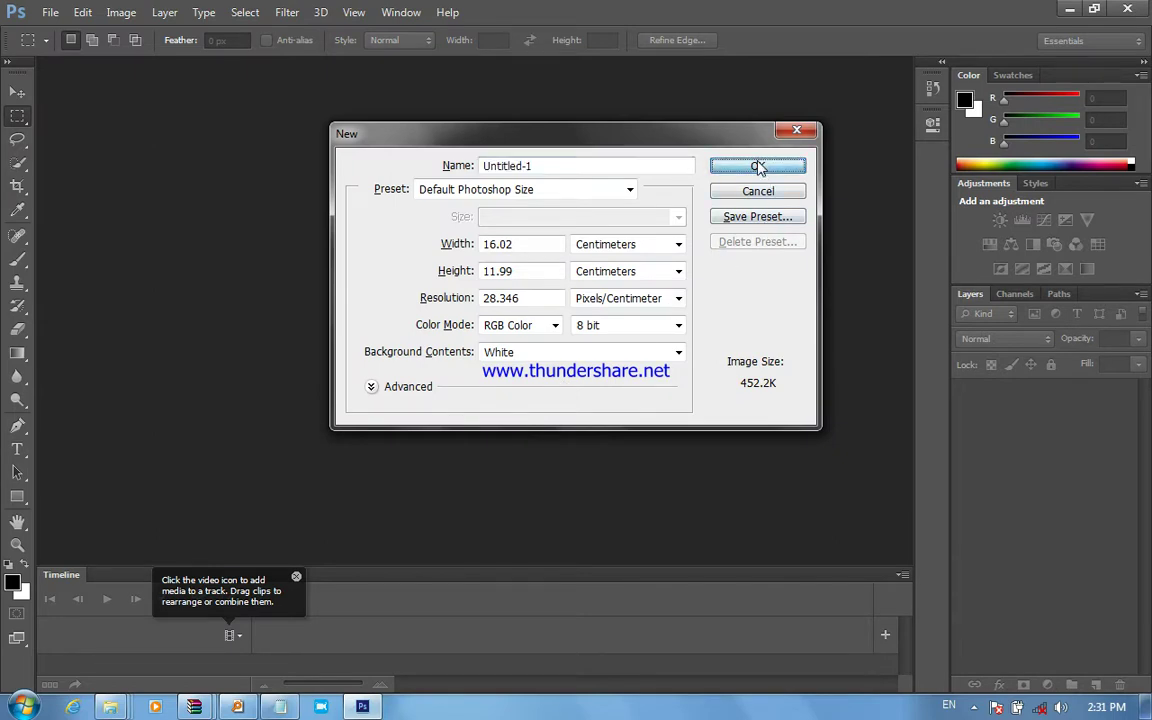
# Set the new document's width to 30 and height to 20 centimeters
pyautogui.click(558, 244)
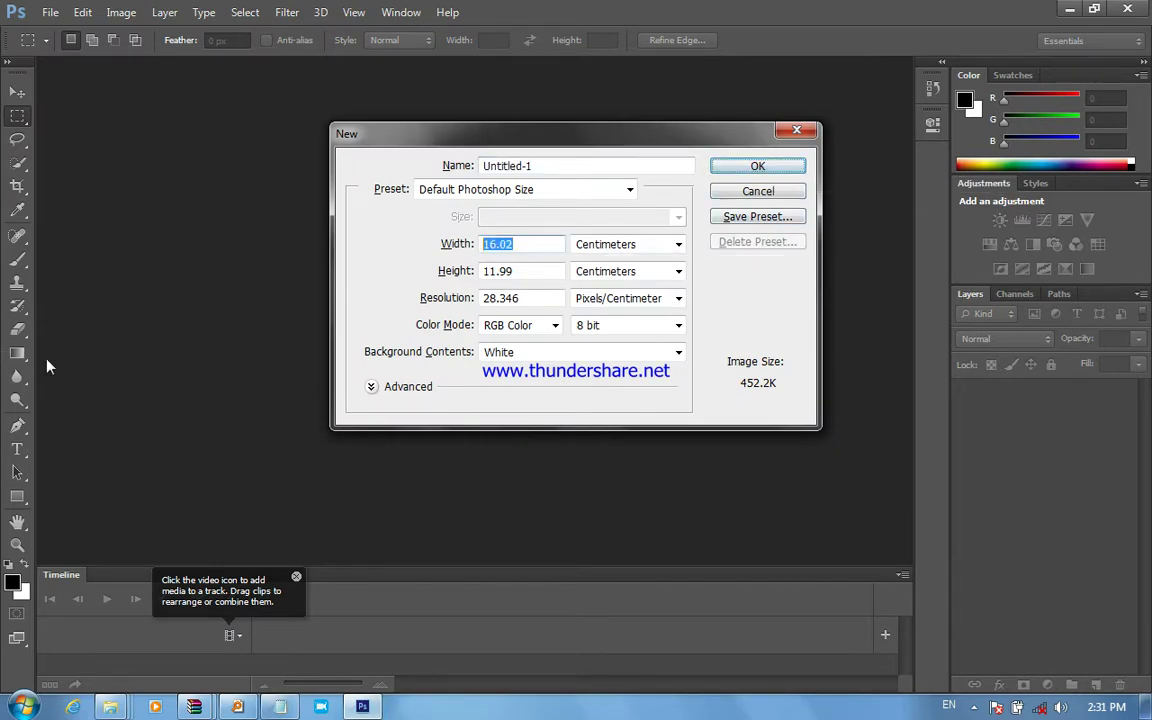
pyautogui.write('30')
pyautogui.press('Tab')
pyautogui.write('200')
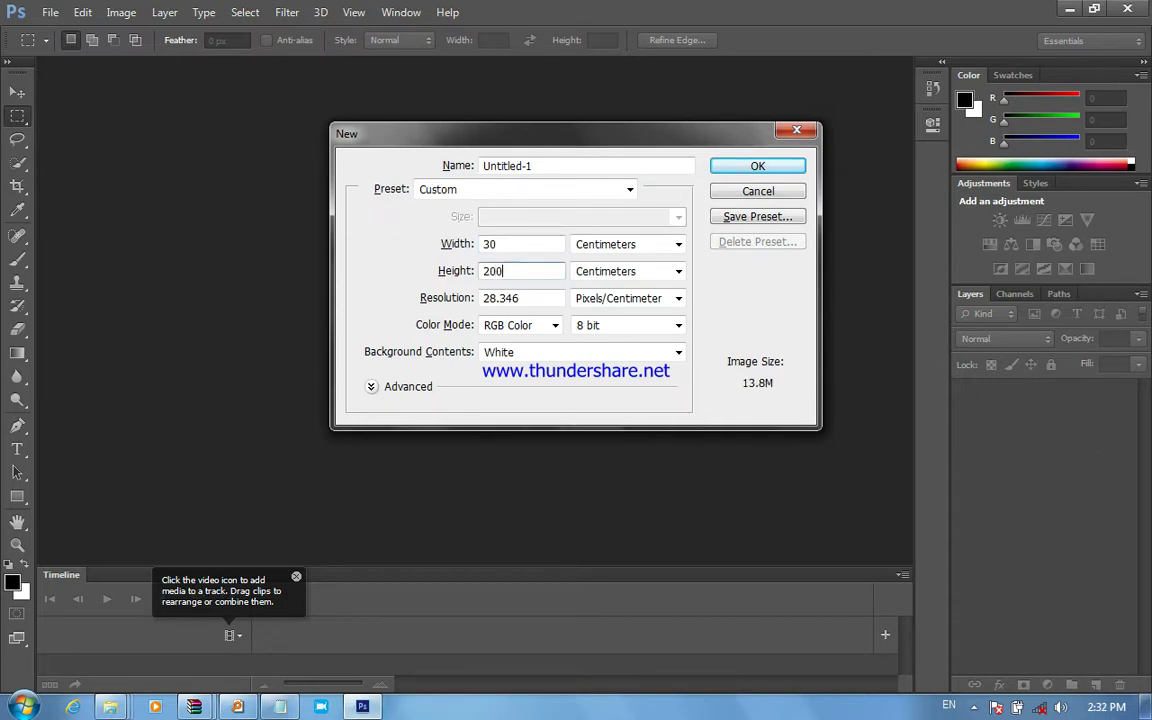
pyautogui.press('BackSpace')
# Set the resolution to 50 pixels/centimeter and the color mode to CMYK Color, and create the document fitted to the window
pyautogui.press('Tab')
pyautogui.press('Tab')
pyautogui.write('50')
pyautogui.press('Tab')
pyautogui.press('Tab')
pyautogui.press('Down')
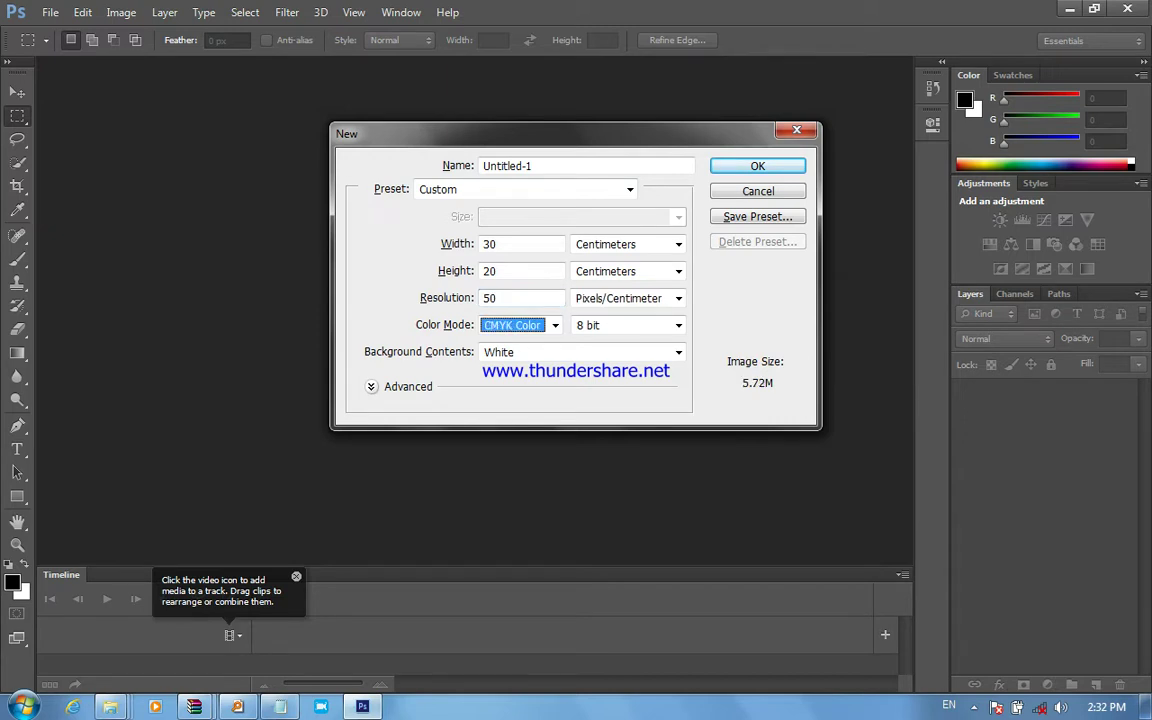
pyautogui.press('Return')
pyautogui.hotkey('ctrl', '0')
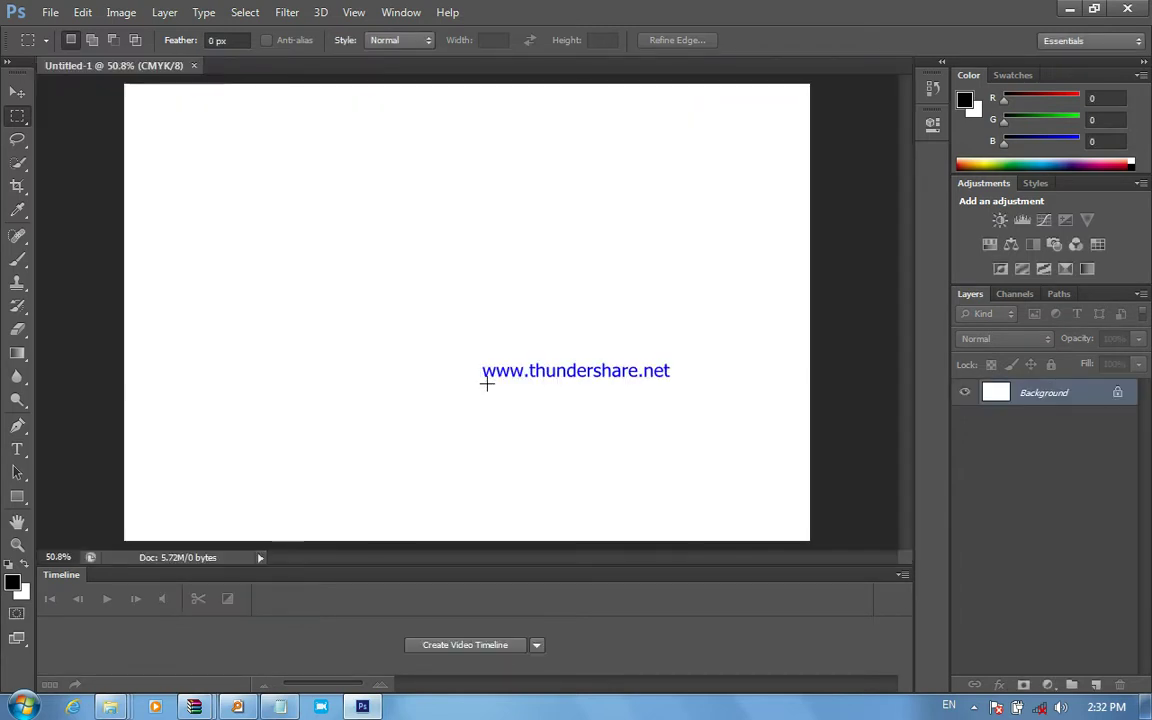
# Add the Pashto point text "پښتو کمپيوټري زده کړې" near the middle of the canvas with the Type tool
pyautogui.press('t')
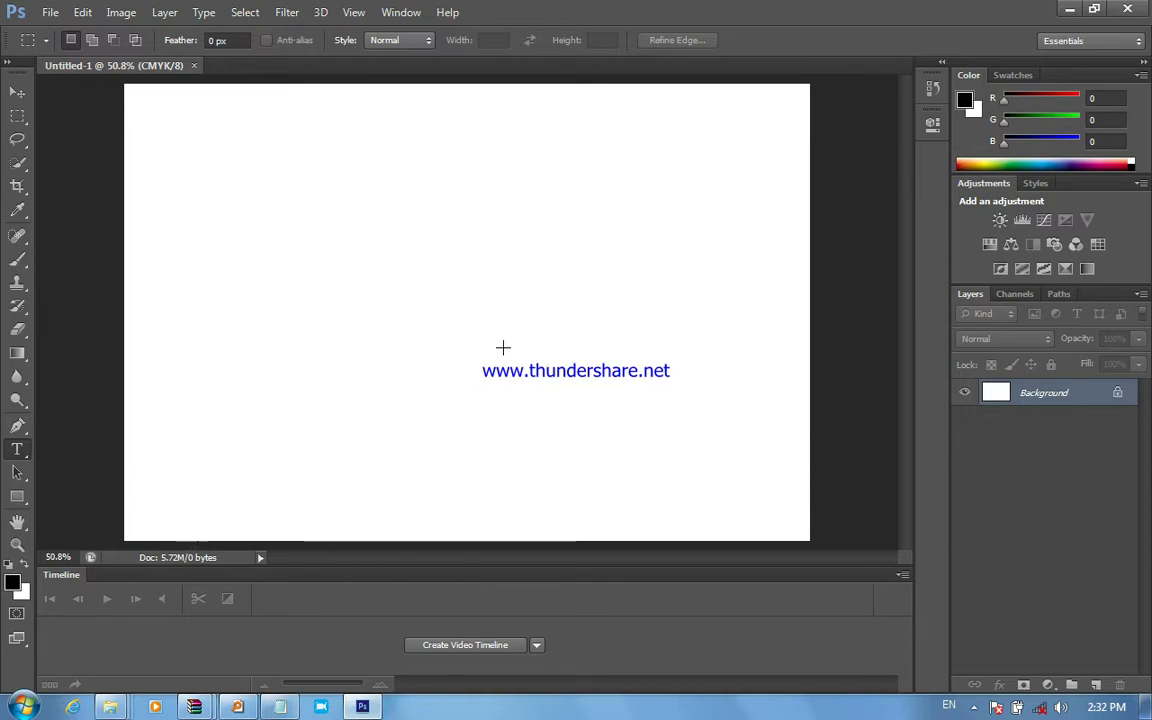
pyautogui.press('g')
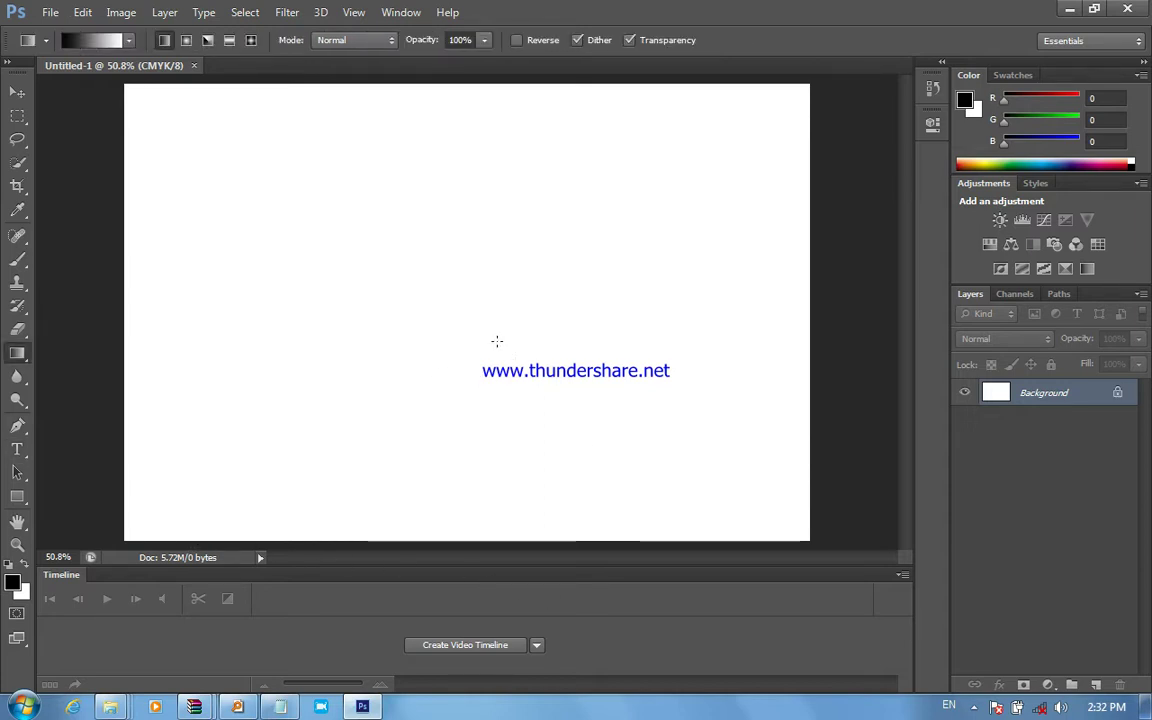
pyautogui.press('t')
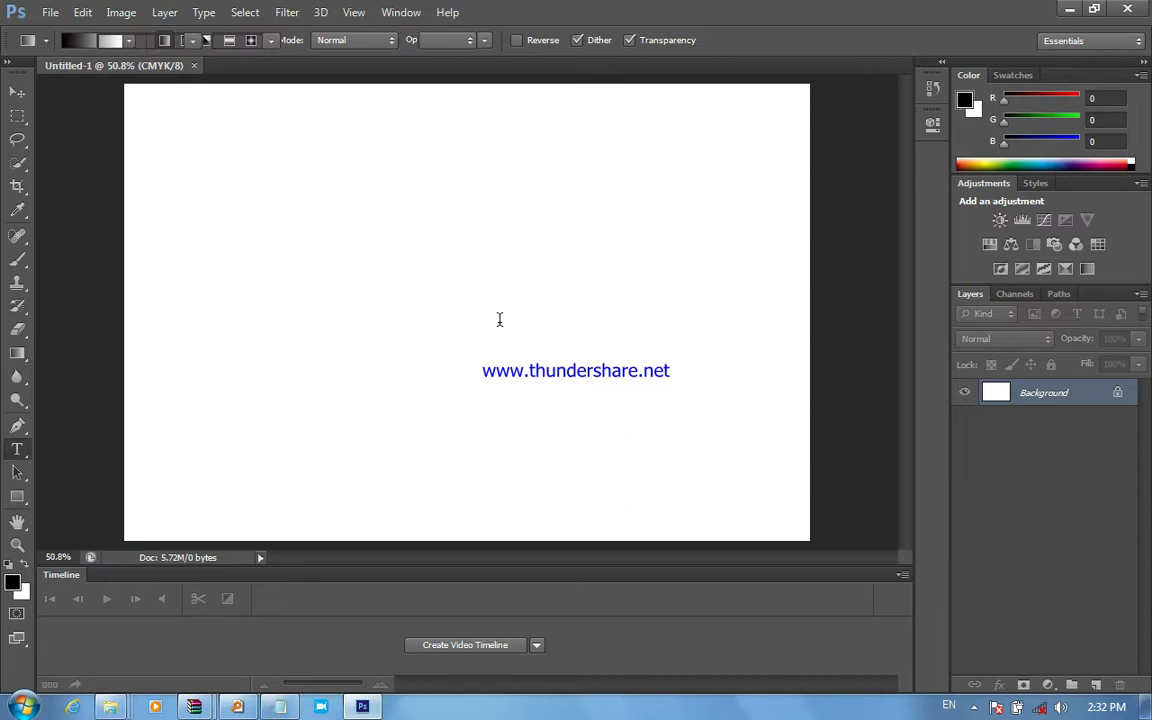
pyautogui.click(499, 322)
pyautogui.write('منستوم')
pyautogui.press('ctrl')
pyautogui.write('مشتم')
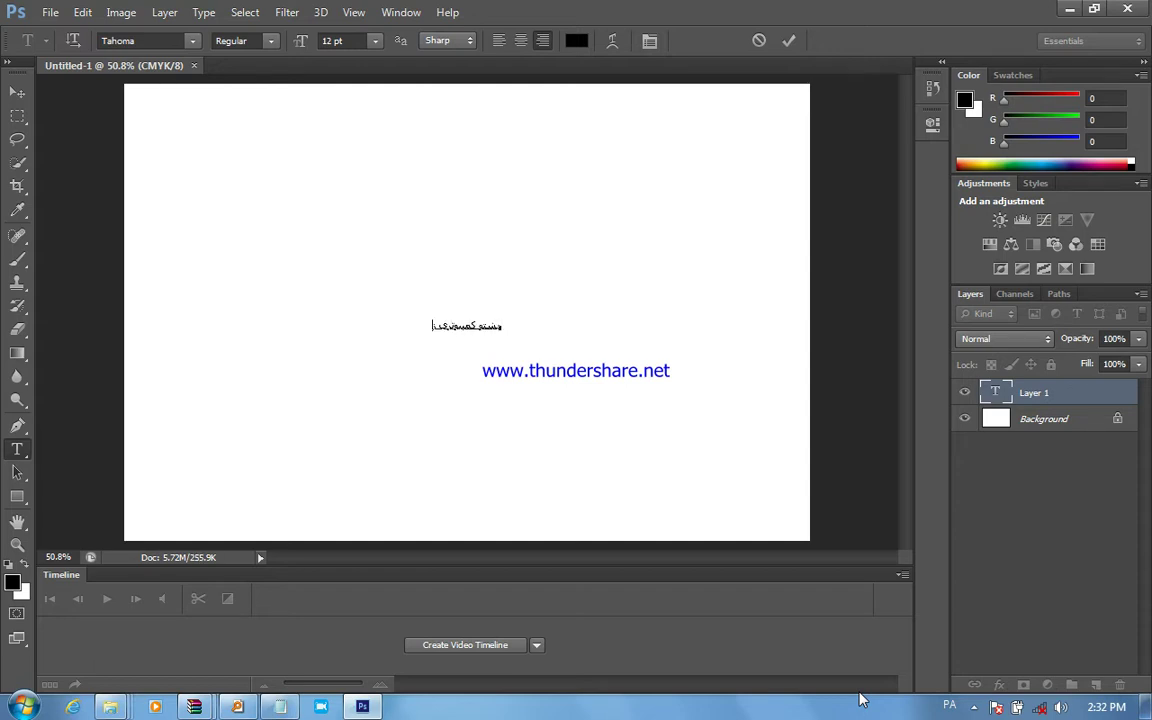
# Set the font of the whole Pashto text to Pashto {Narange}
pyautogui.hotkey('ctrl', 'a')
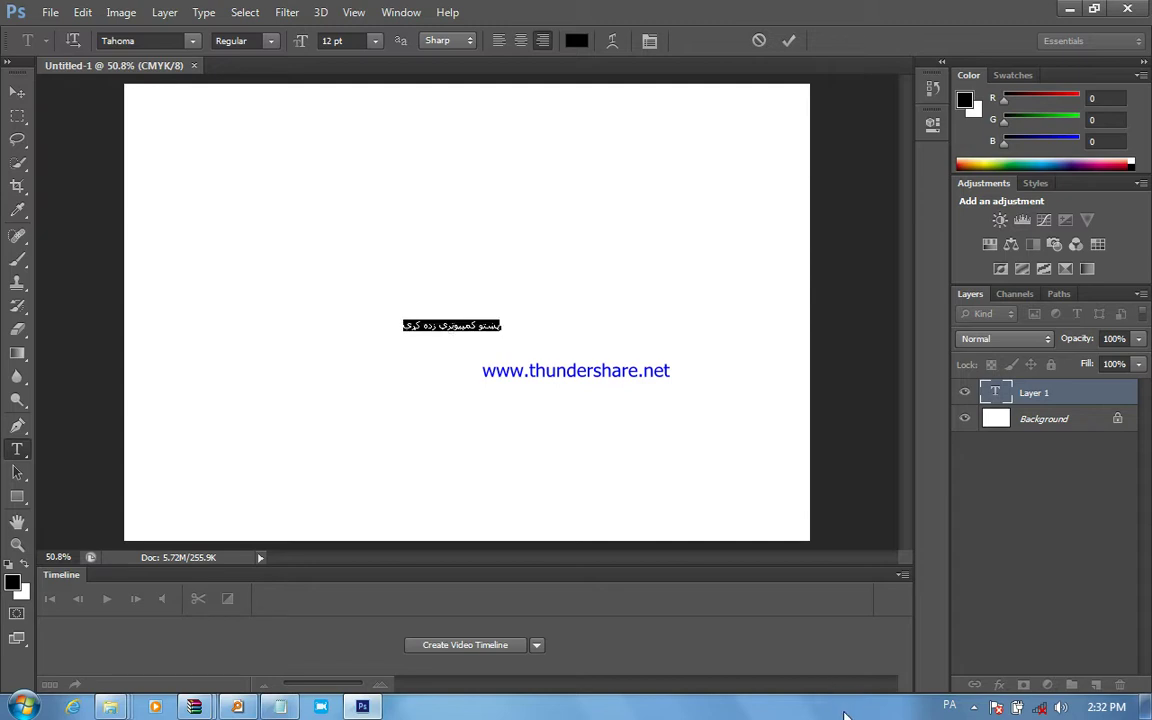
pyautogui.click(143, 42)
pyautogui.hotkey('alt', 'shift')
pyautogui.write('Pas')
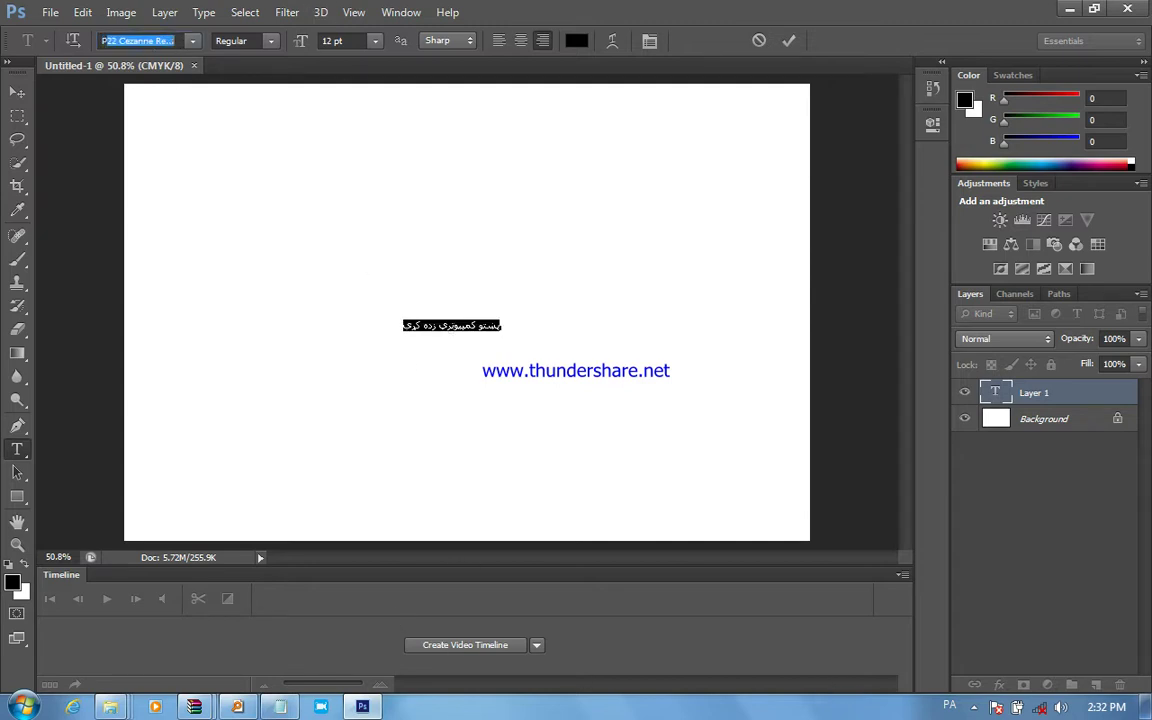
pyautogui.write('hto (Narange')
pyautogui.press('Return')
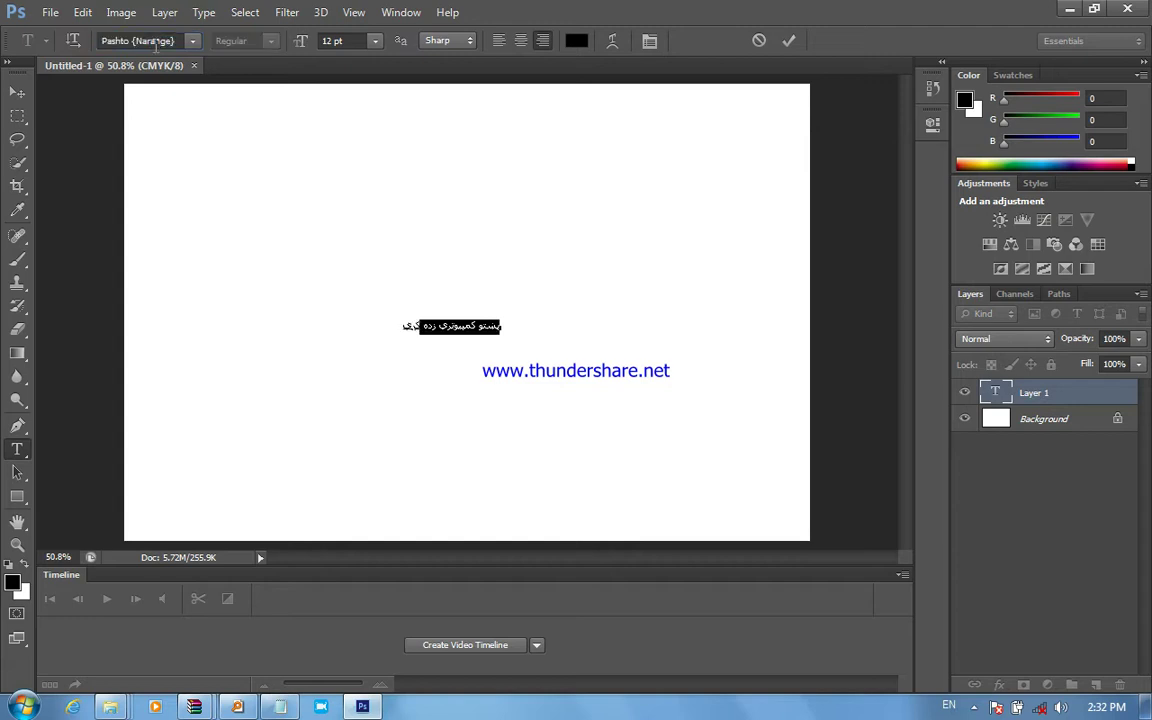
# Commit the text and move it slightly up and left, and enable Auto-Select and Show Transform Controls for the Move tool
pyautogui.click(15, 95)
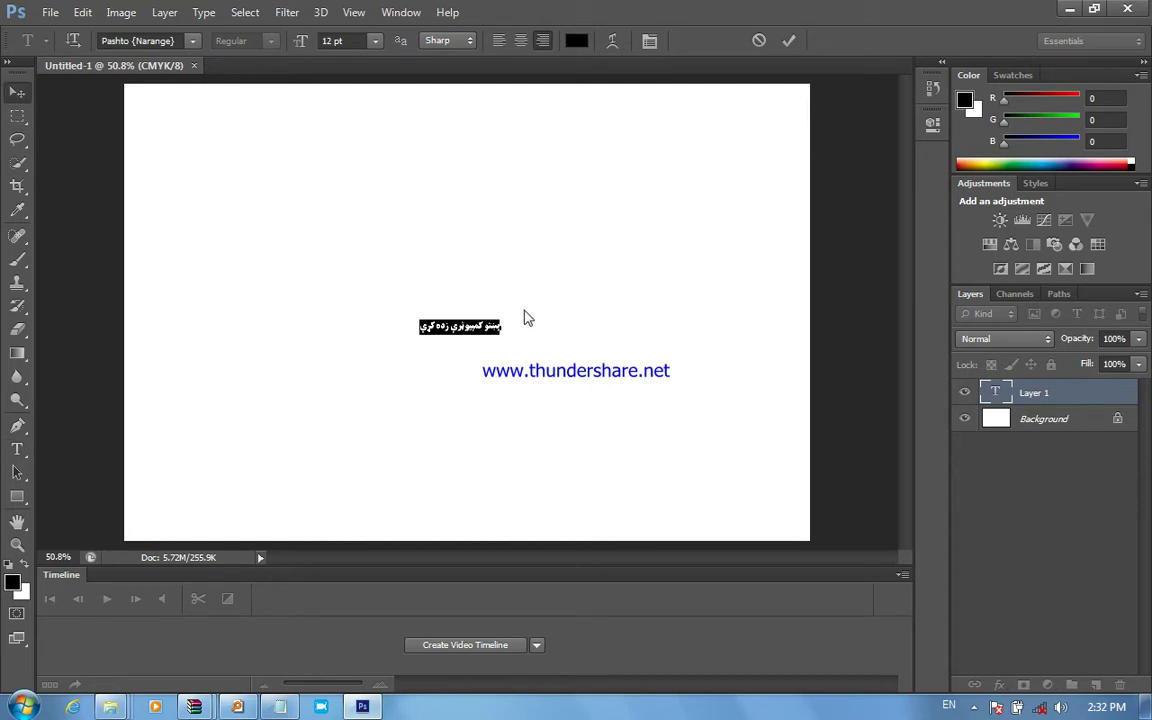
pyautogui.moveTo(519, 321); pyautogui.dragTo(468, 305)
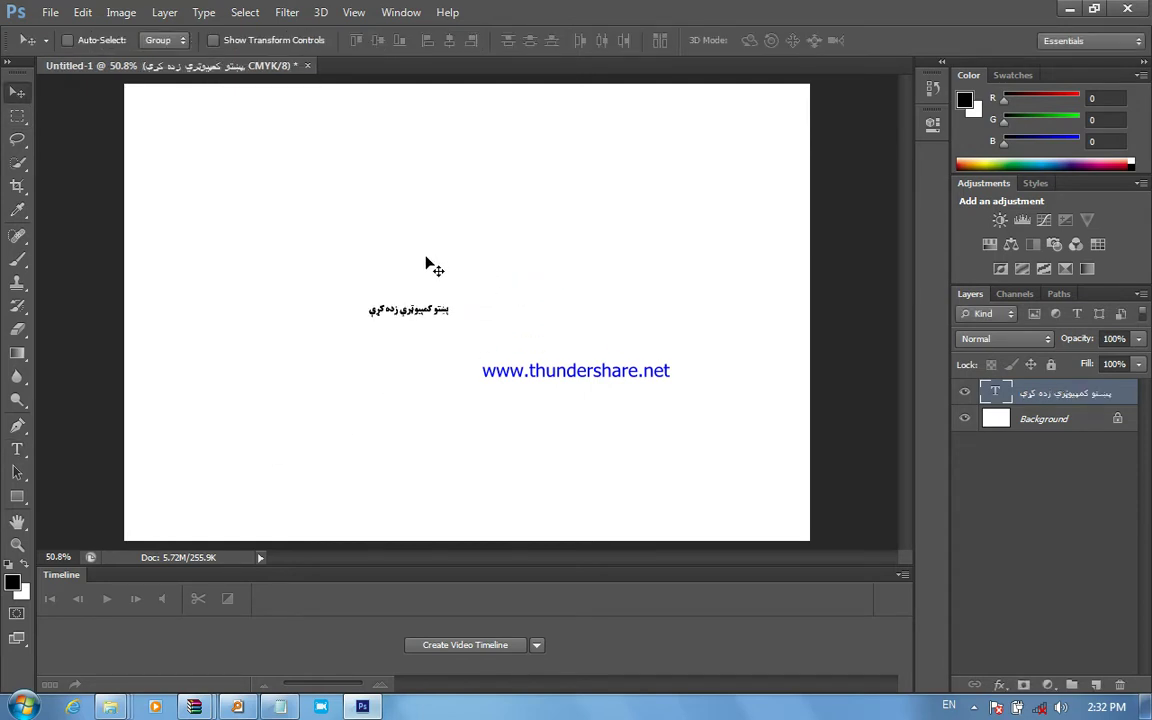
pyautogui.click(213, 40)
pyautogui.click(82, 38)
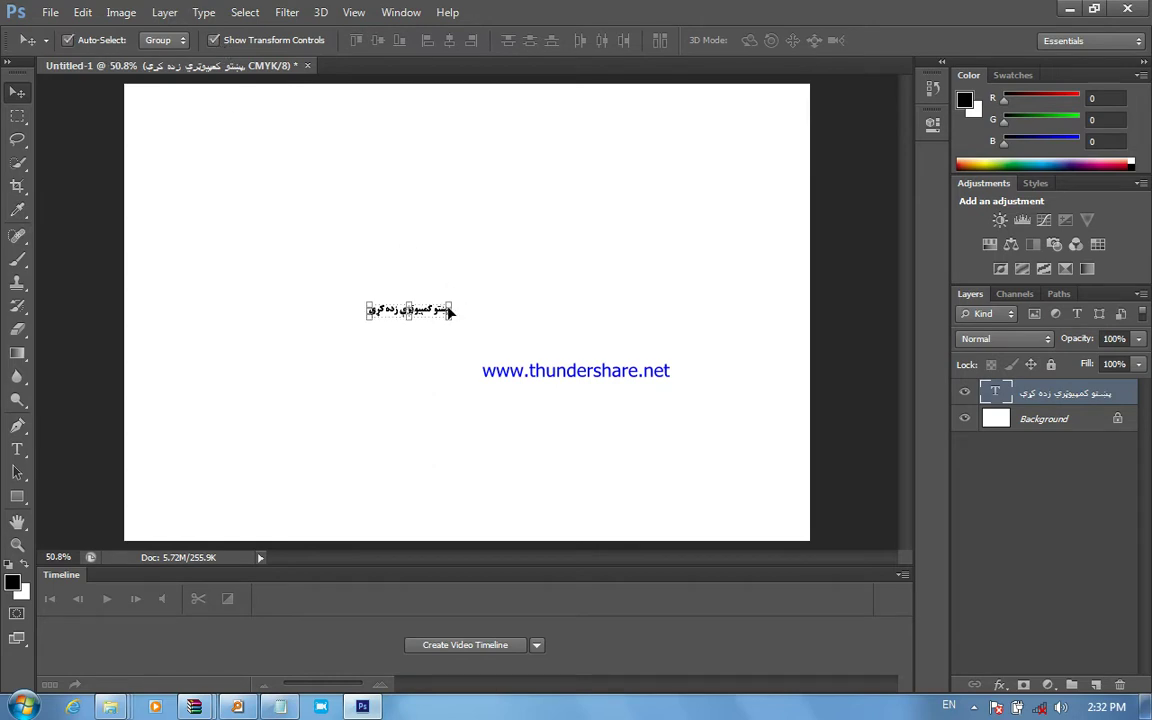
# Enlarge the Pashto text to about two thirds of the canvas width and move it into the upper half of the page
pyautogui.moveTo(455, 305); pyautogui.dragTo(637, 207)
pyautogui.press('Return')
pyautogui.moveTo(517, 290); pyautogui.dragTo(563, 230)
# Apply a red Color Overlay layer style to the Pashto text layer
pyautogui.click(998, 685)
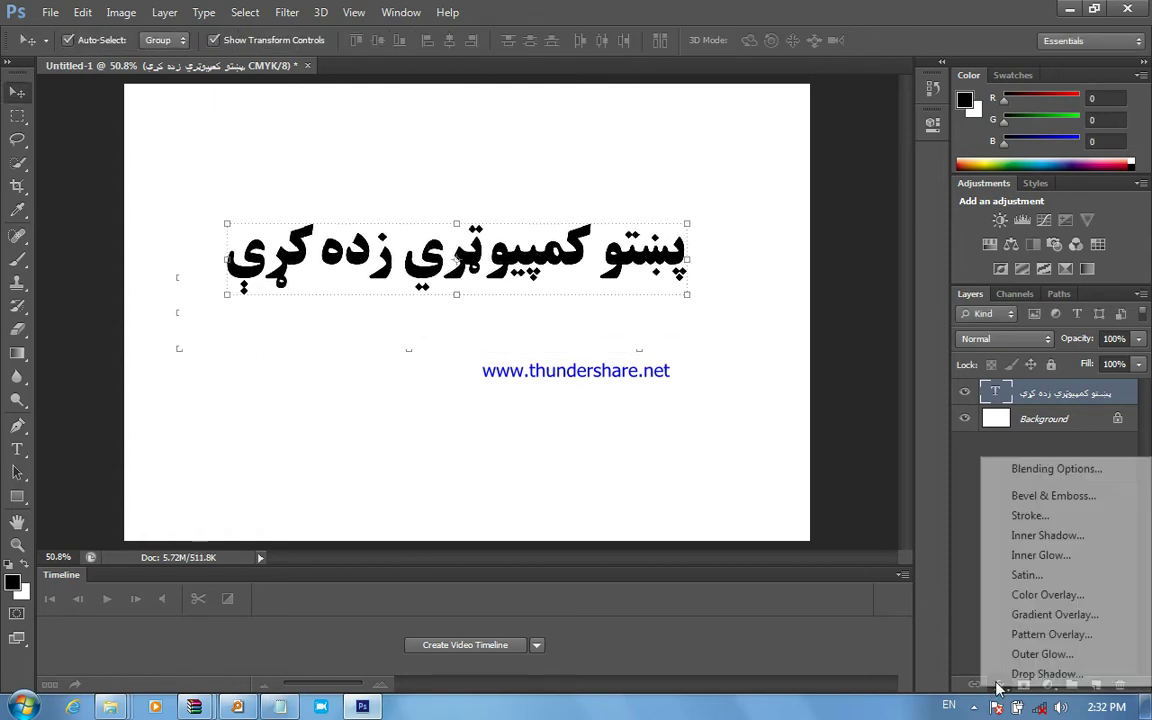
pyautogui.click(1020, 595)
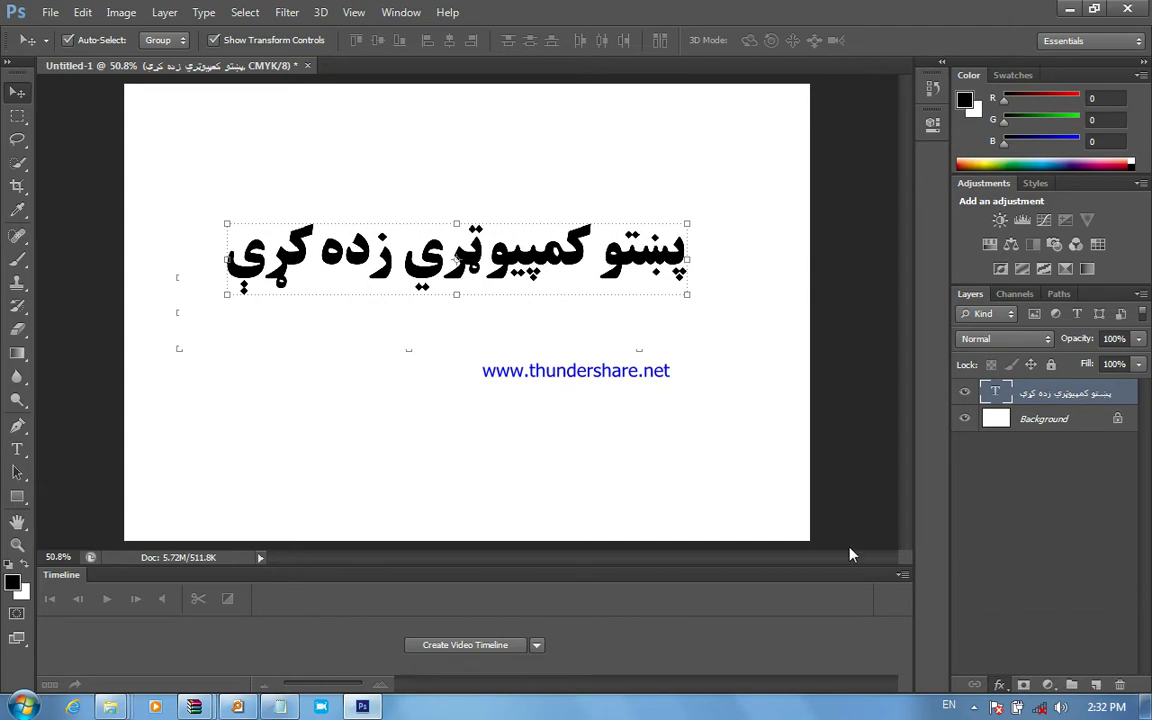
pyautogui.click(806, 126)
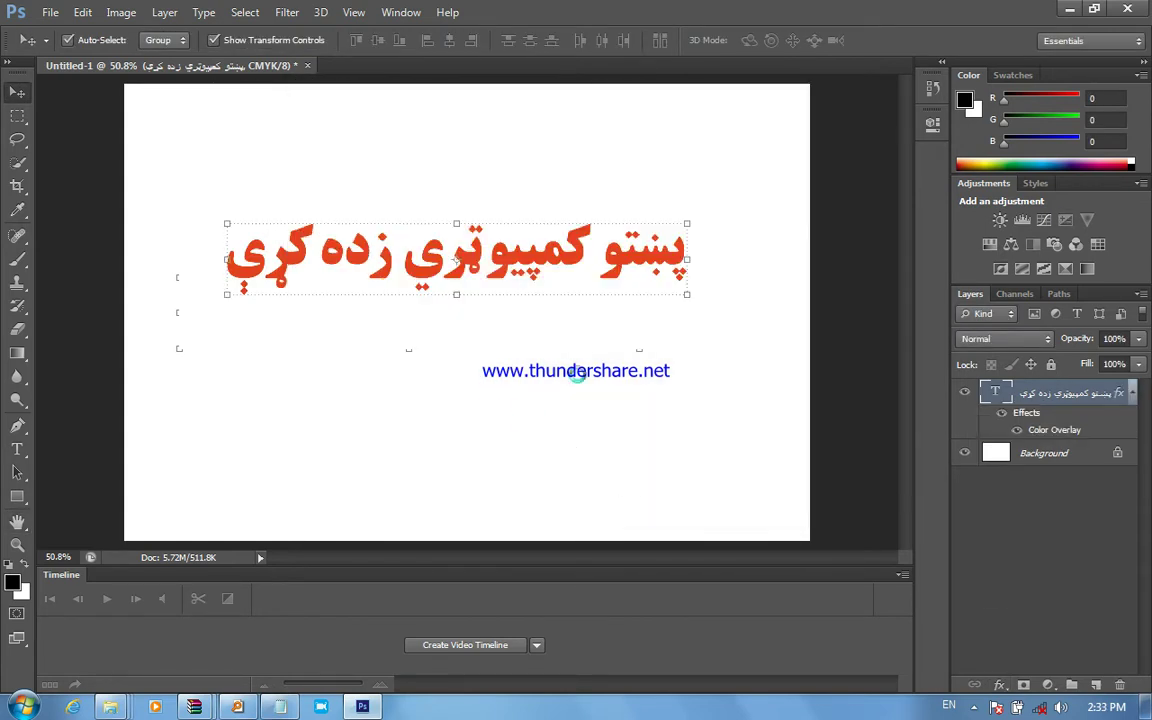
# Save the document to the Desktop as Untitled-1.psd with layers and Maximize Compatibility enabled
pyautogui.hotkey('ctrl', 's')
pyautogui.click(372, 172)
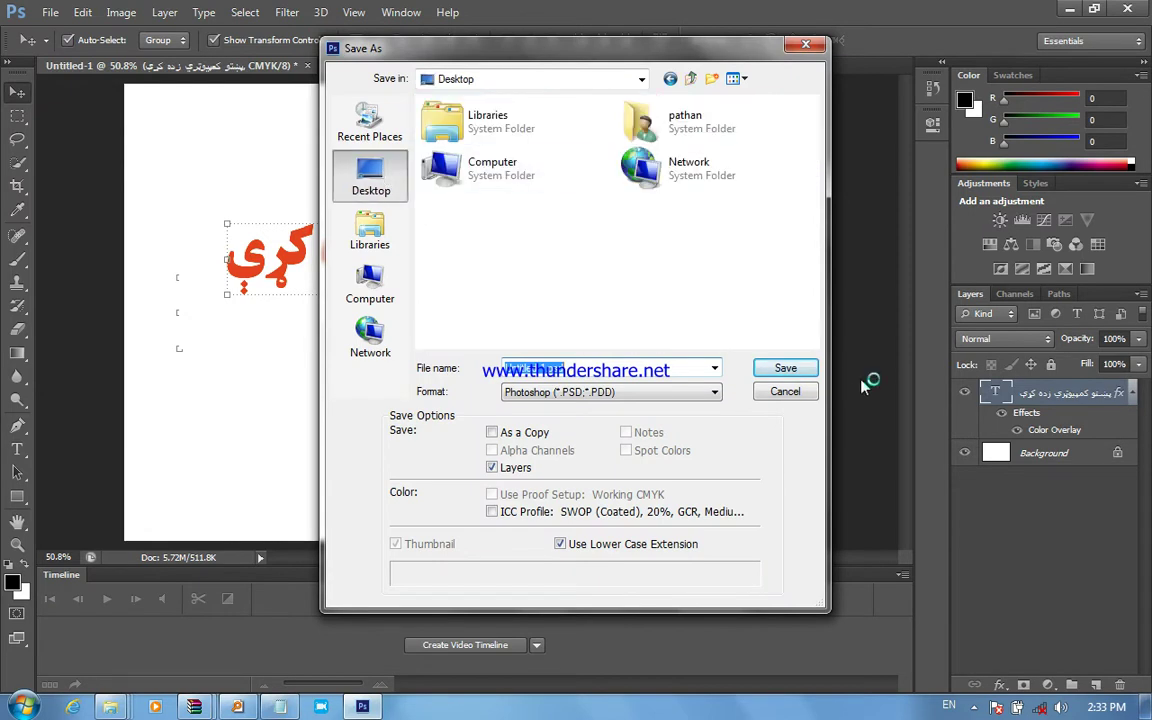
pyautogui.click(781, 369)
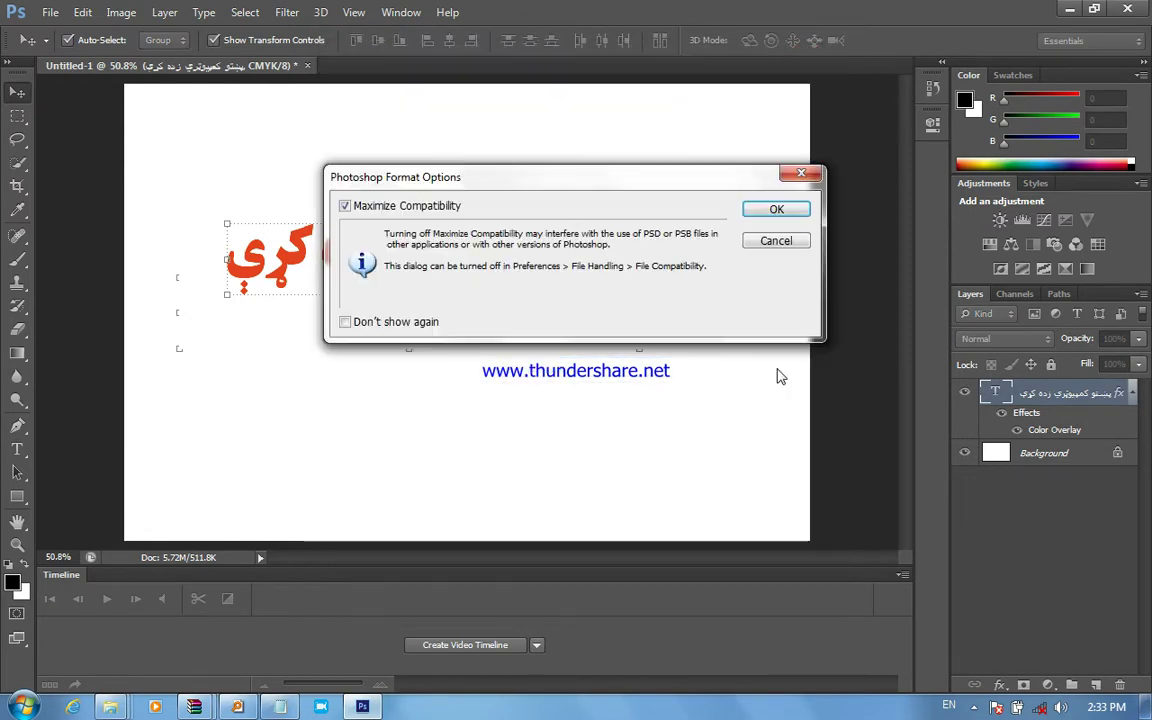
pyautogui.click(776, 211)
# Move the Untitled-1.psd file to the opposite side of the desktop, reopen it in Photoshop, and minimize the program
pyautogui.press('super+d')
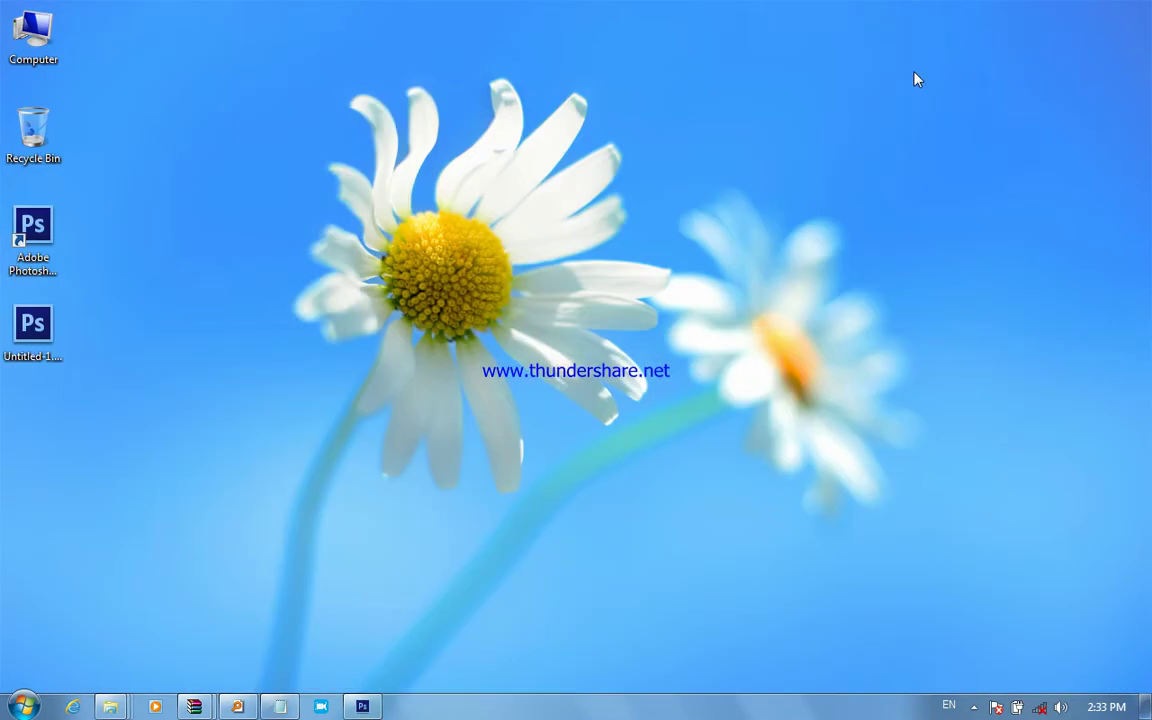
pyautogui.moveTo(45, 328); pyautogui.dragTo(913, 210)
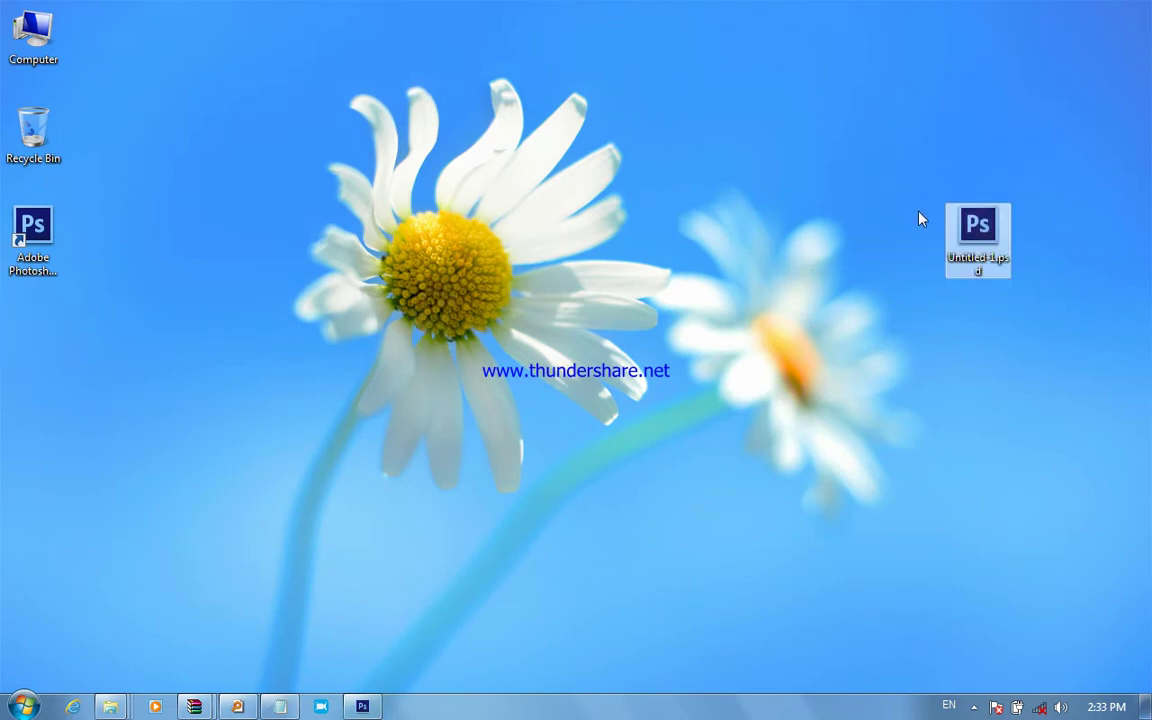
pyautogui.doubleClick(989, 241)
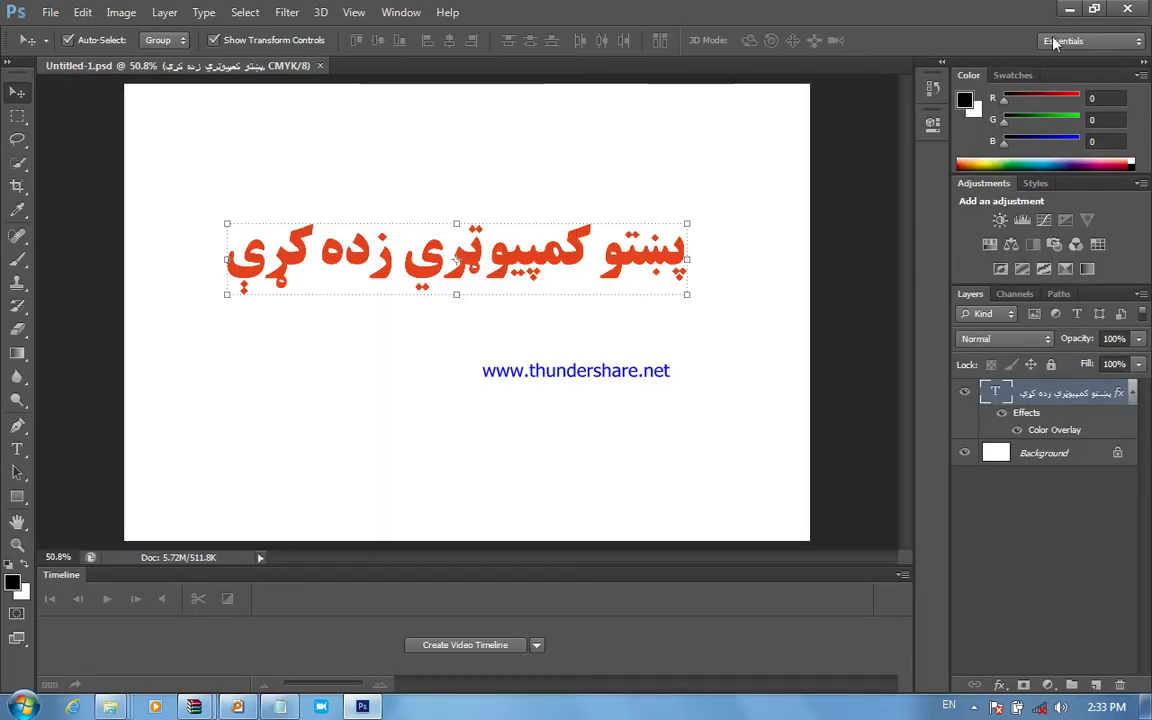
pyautogui.click(1068, 10)
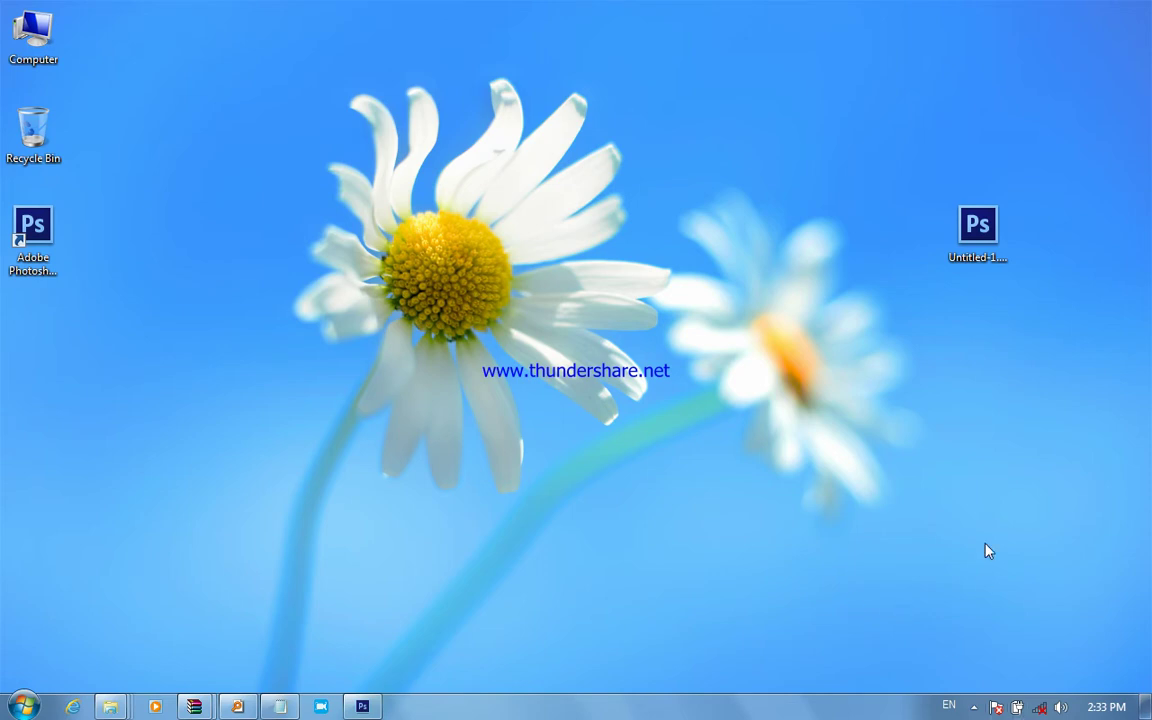
pyautogui.click(974, 708)
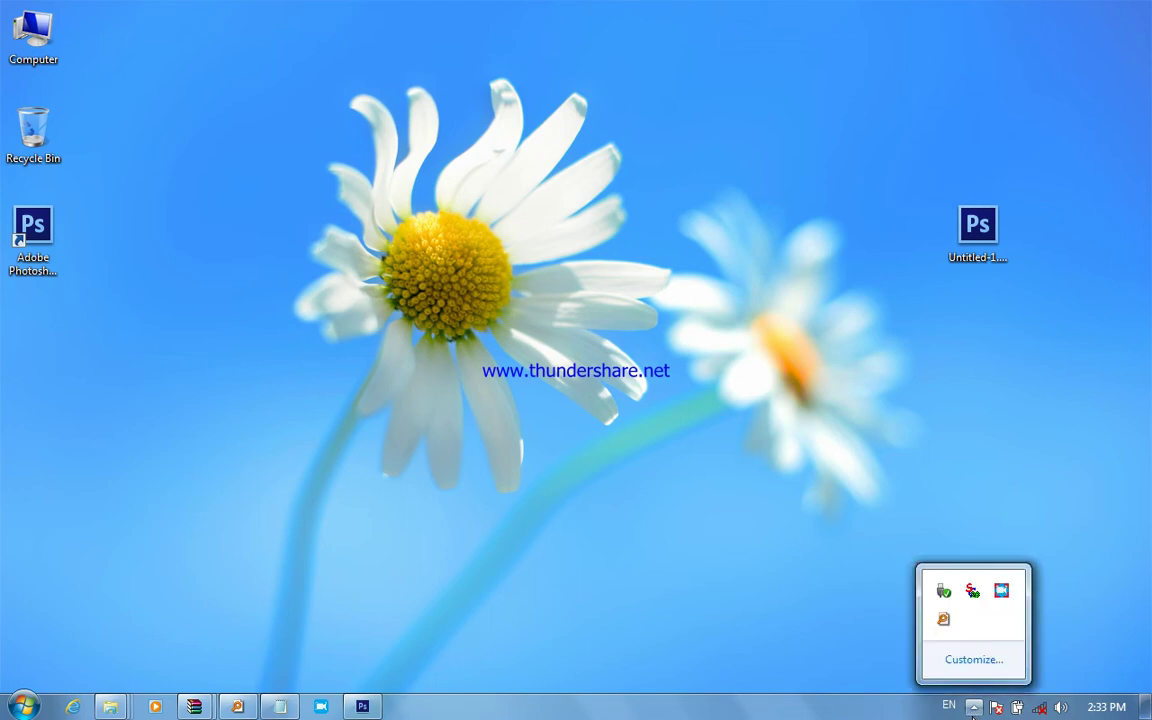